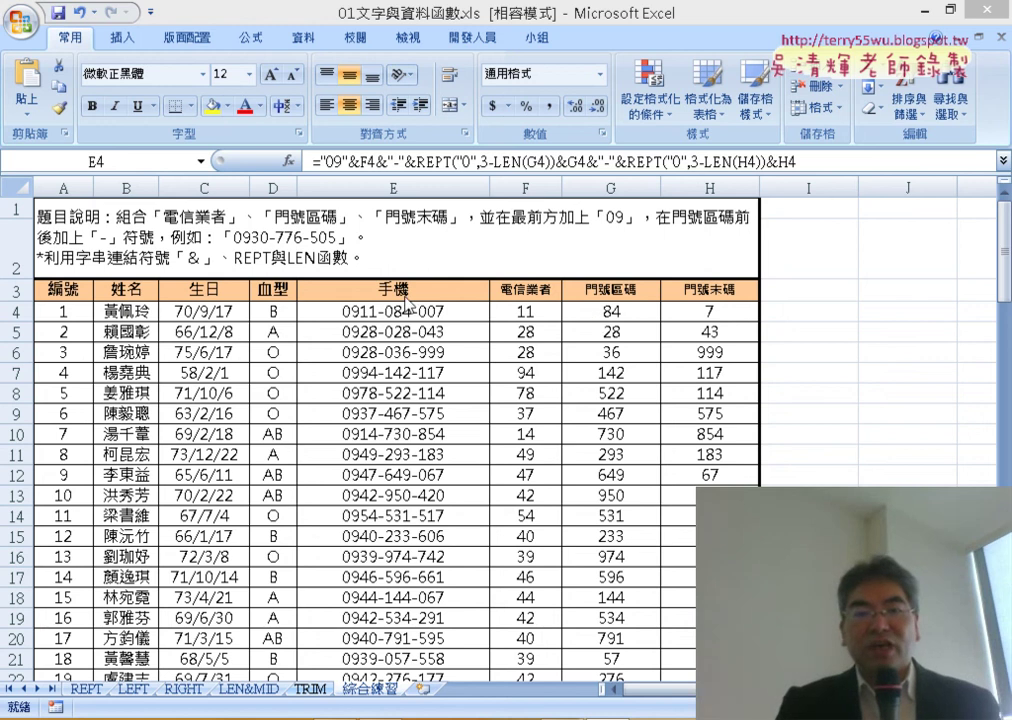
Select the phone cells E4:E103 and clear their formulas.
click(375, 311)
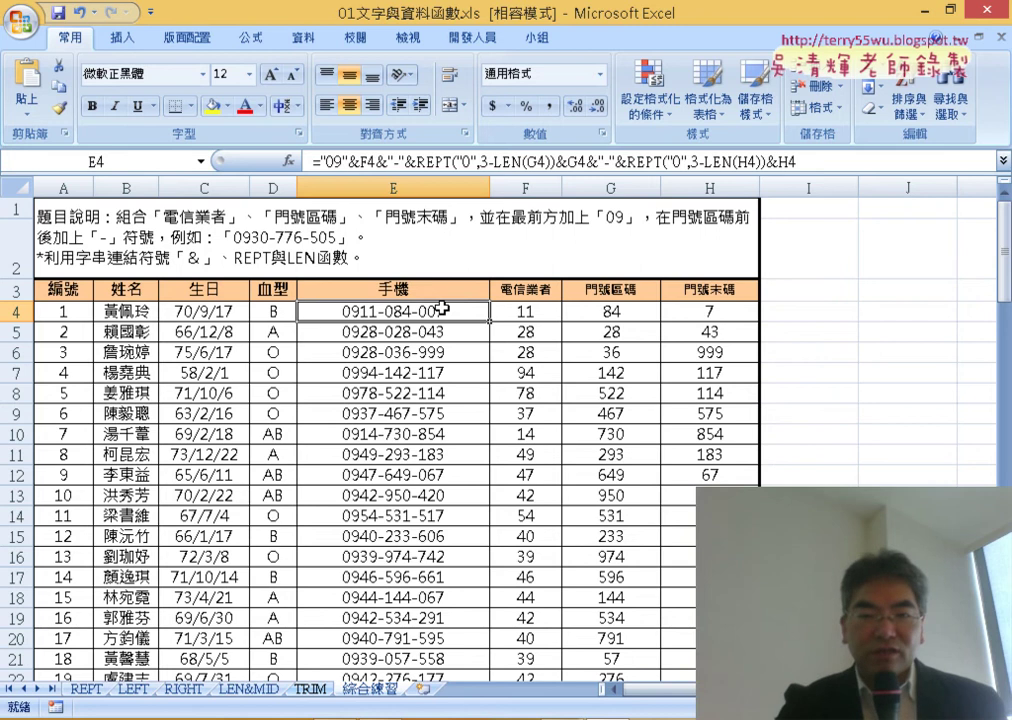
key(ctrl+shift+Down)
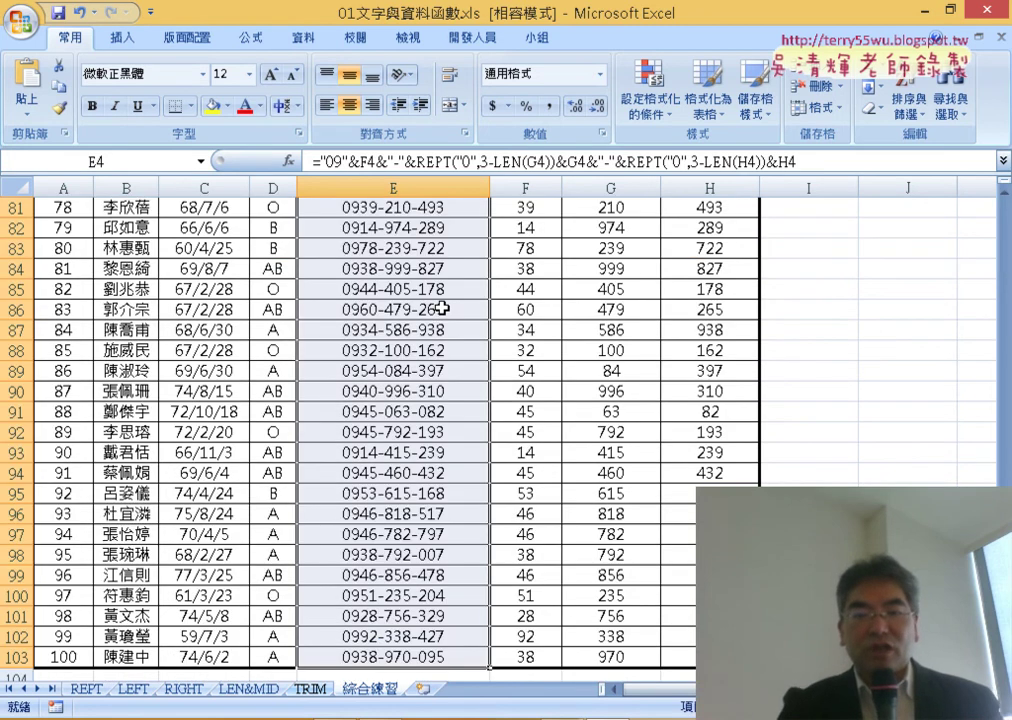
key(ctrl+z)
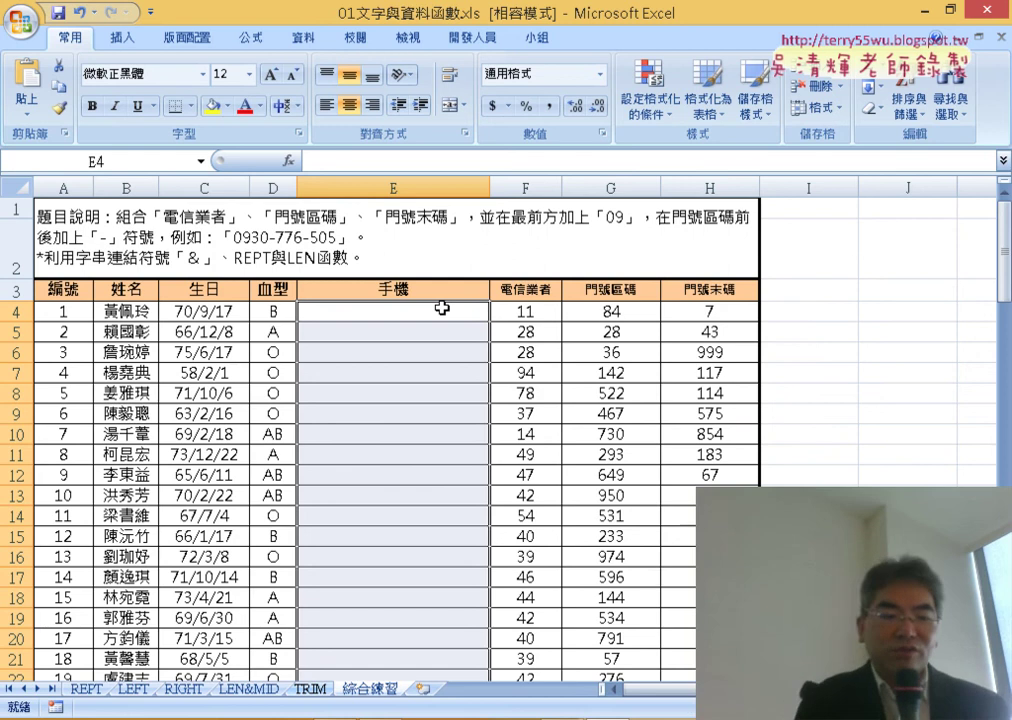
key(ctrl+y)
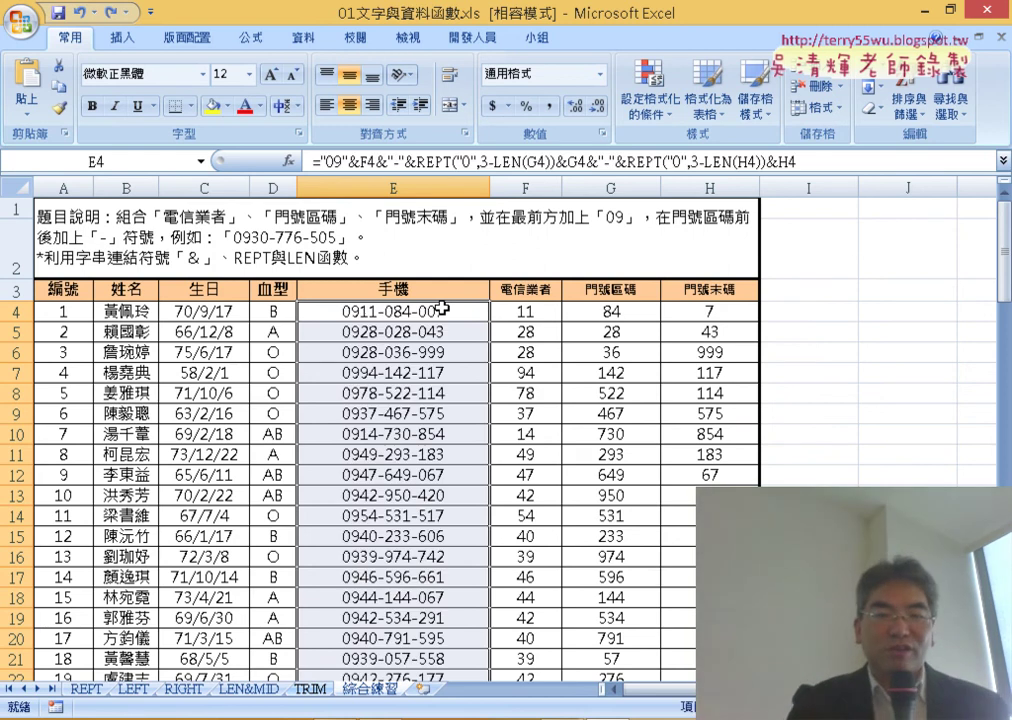
click(428, 313)
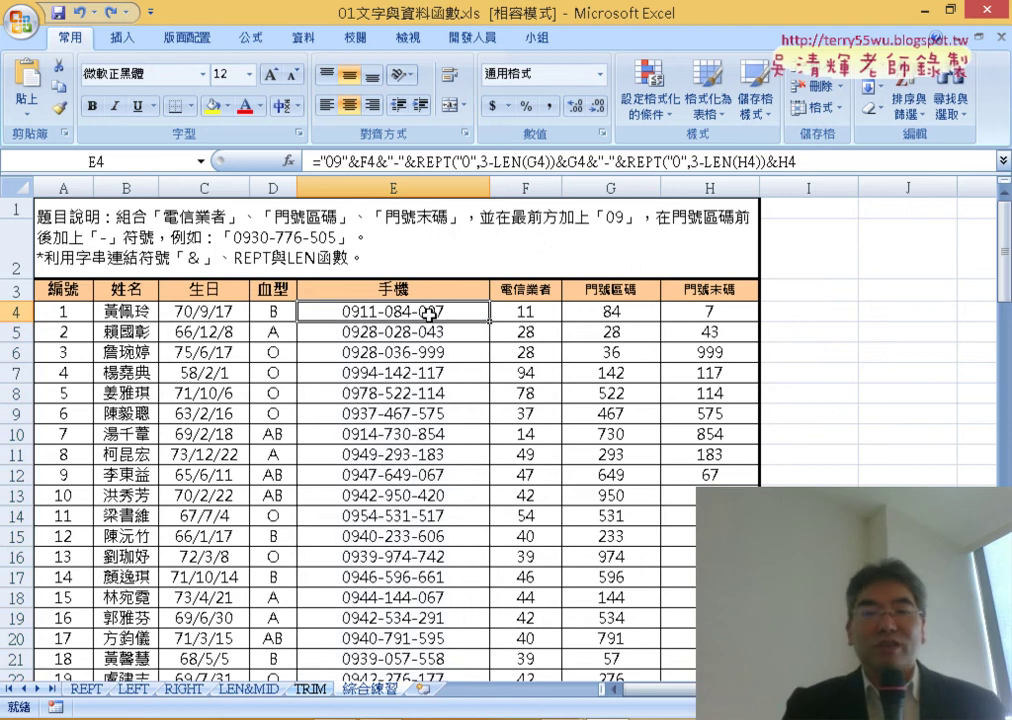
drag(428, 313, 457, 632)
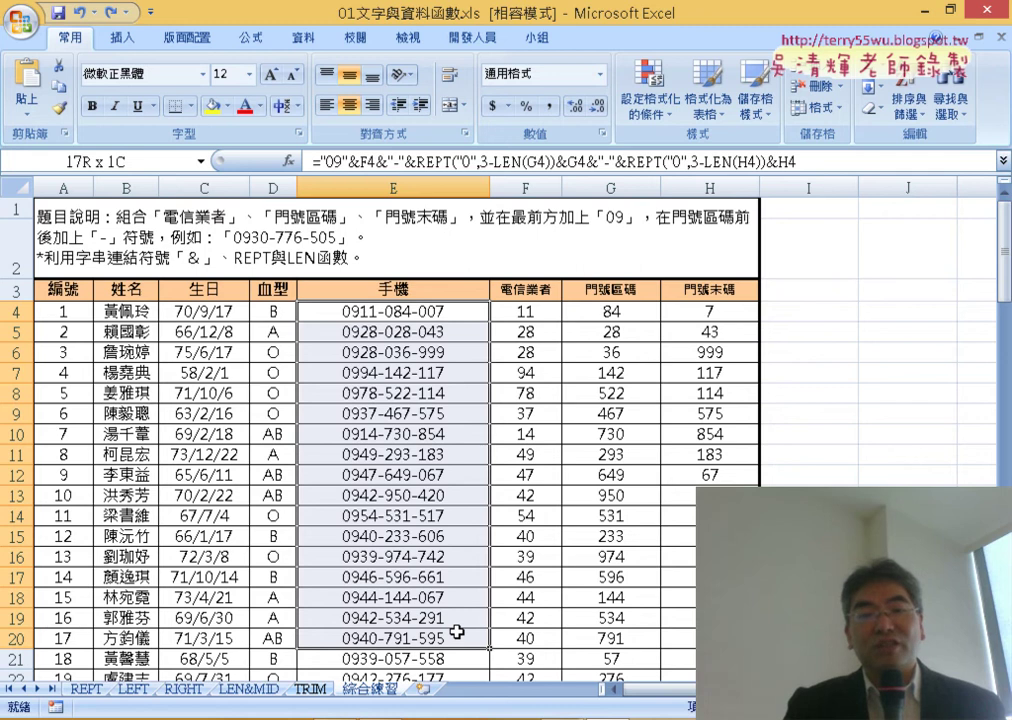
drag(457, 628, 402, 313)
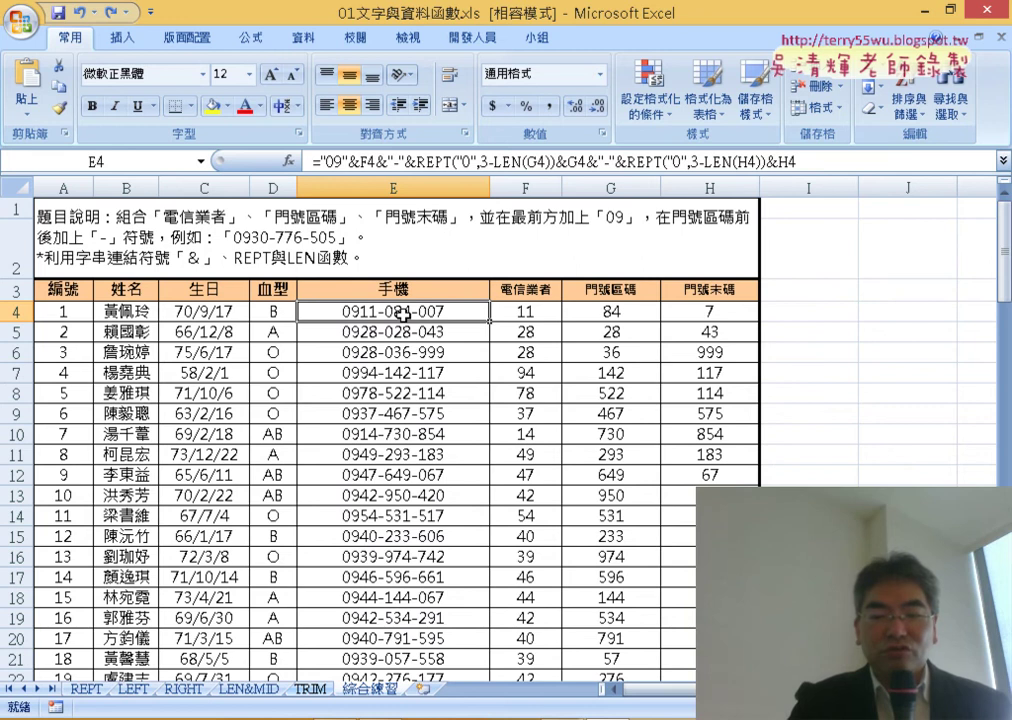
key(ctrl+shift+Down)
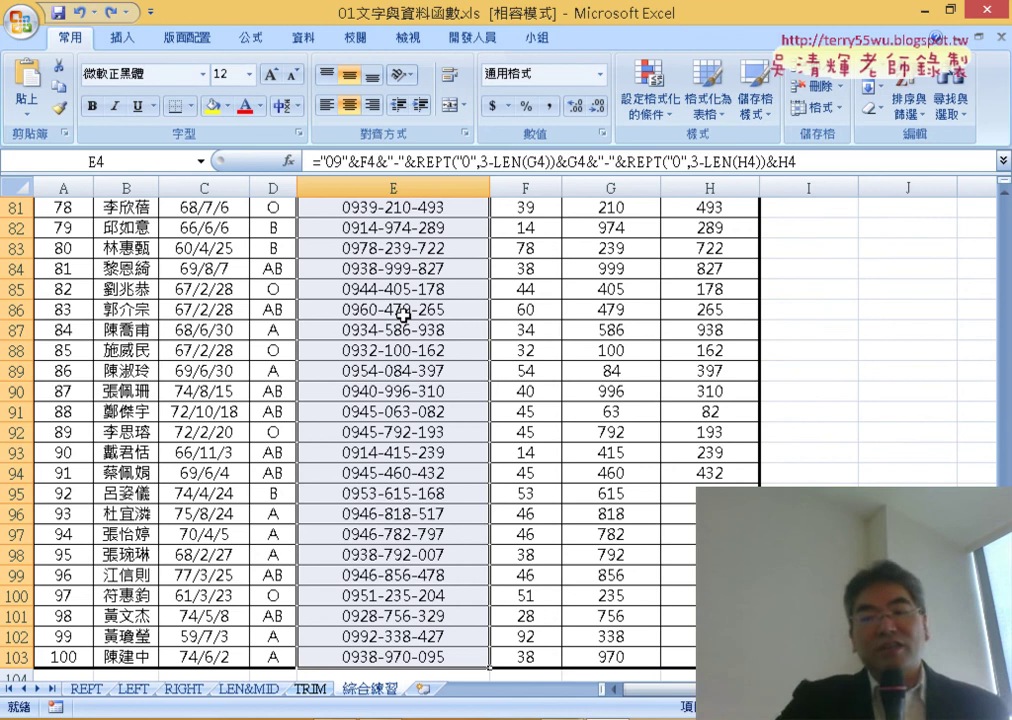
key(ctrl+z)
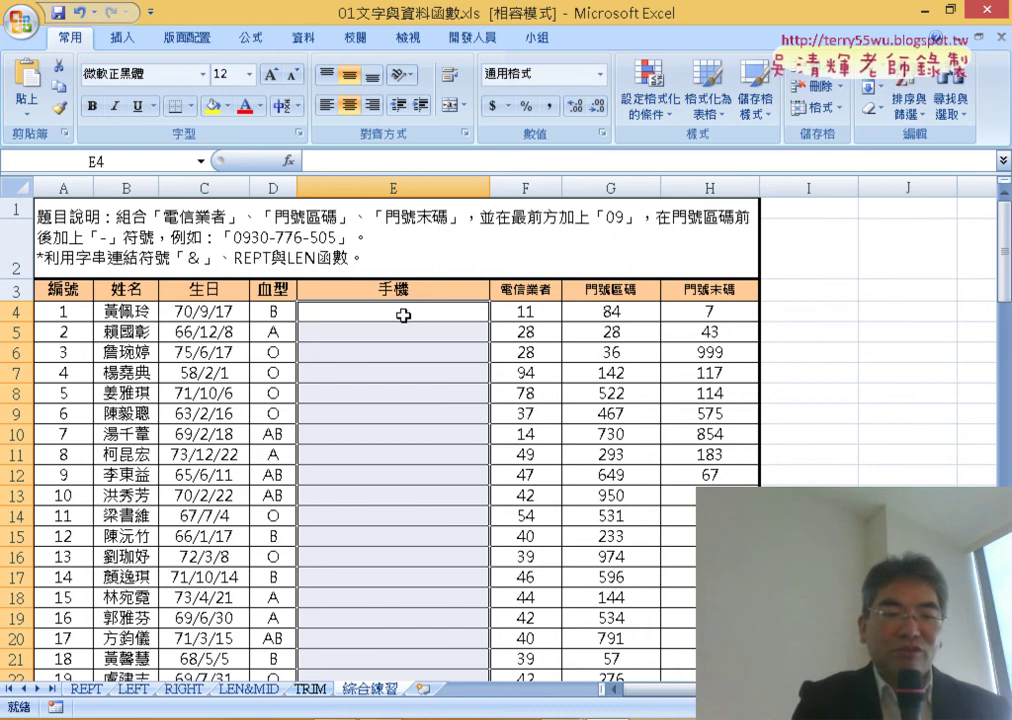
key(ctrl+v)
key(ctrl+z)
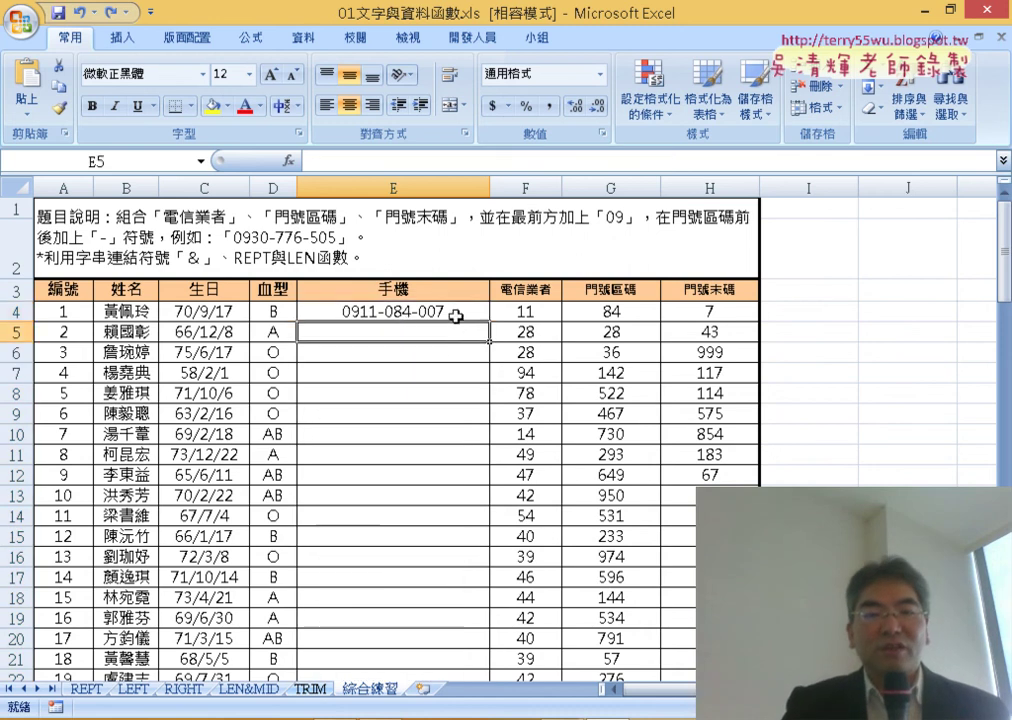
drag(492, 324, 495, 622)
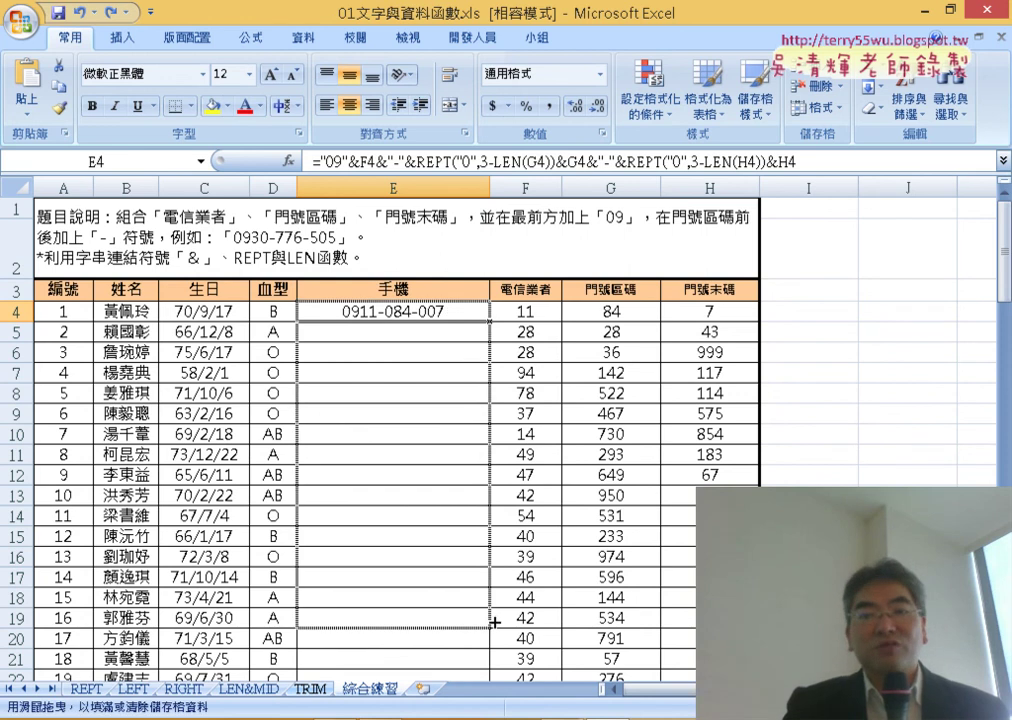
mouse_move(495, 622)
mouse_down()
mouse_move(492, 640)
mouse_move(430, 590)
mouse_up()
key(ctrl+z)
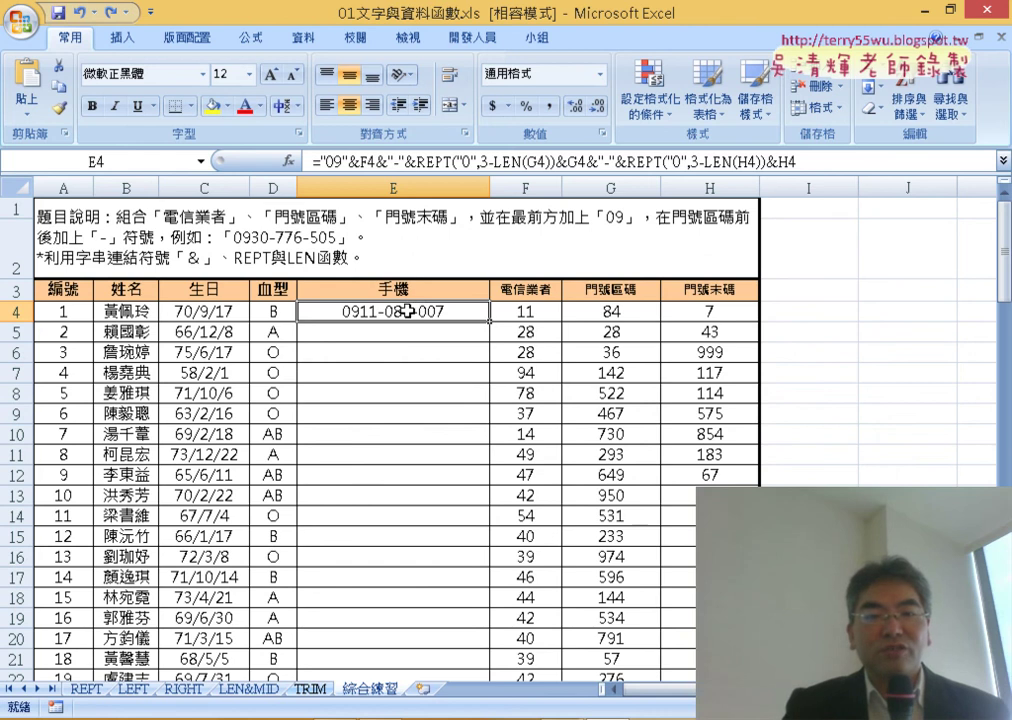
double_click(489, 321)
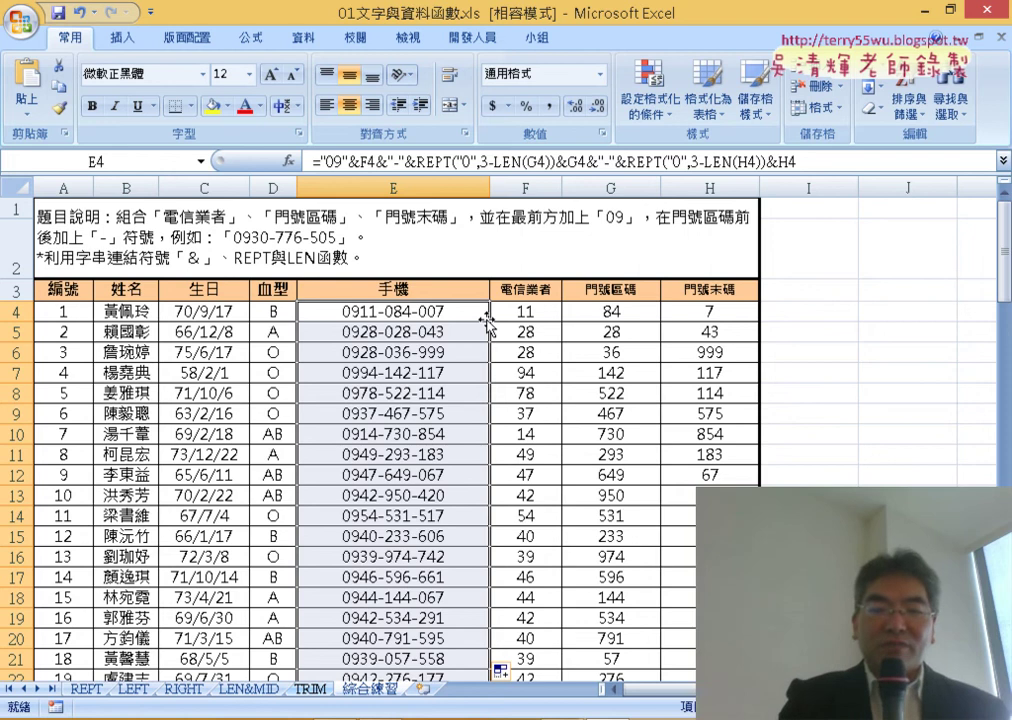
key(Delete)
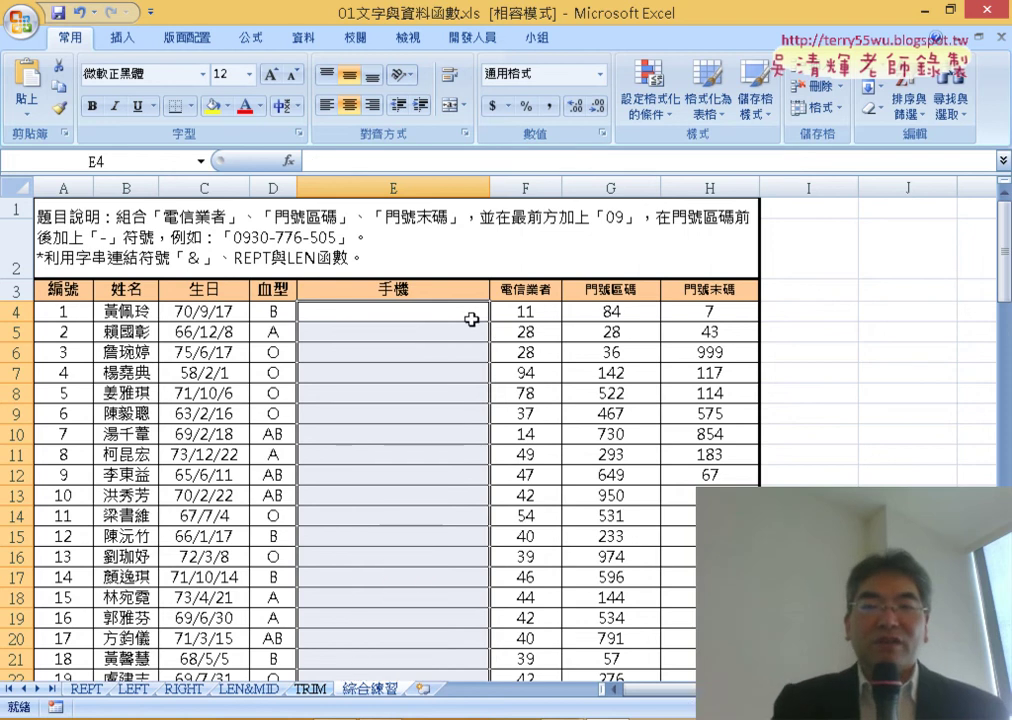
Apply the custom number format 000 to G4:H4 so they display 084 and 007.
drag(628, 320, 699, 311)
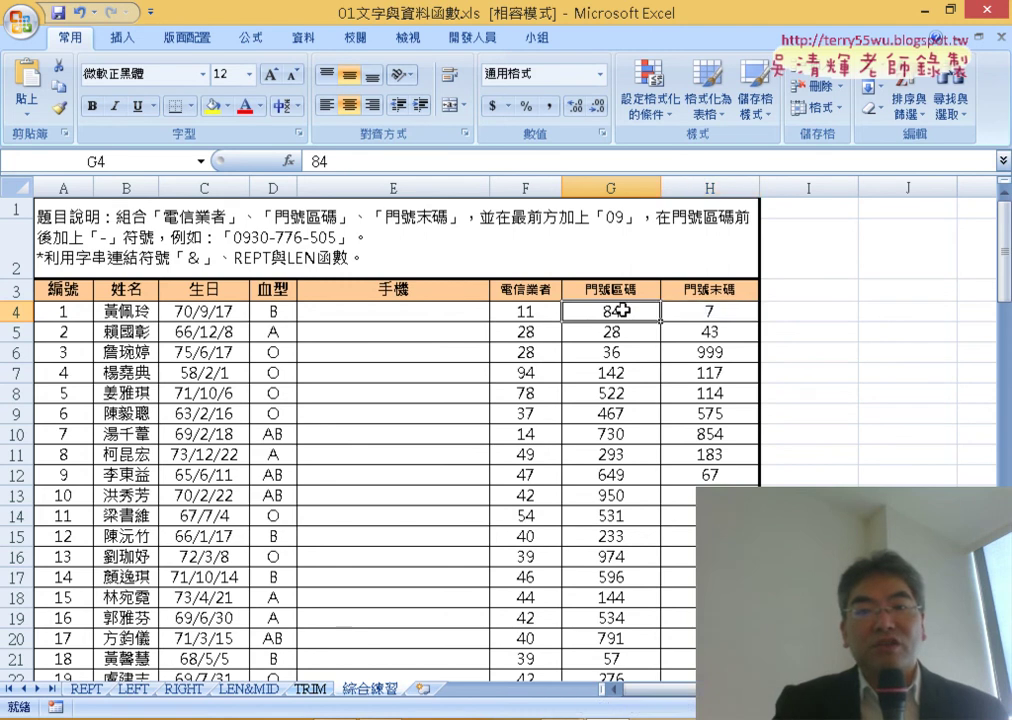
drag(612, 311, 724, 318)
right_click(724, 318)
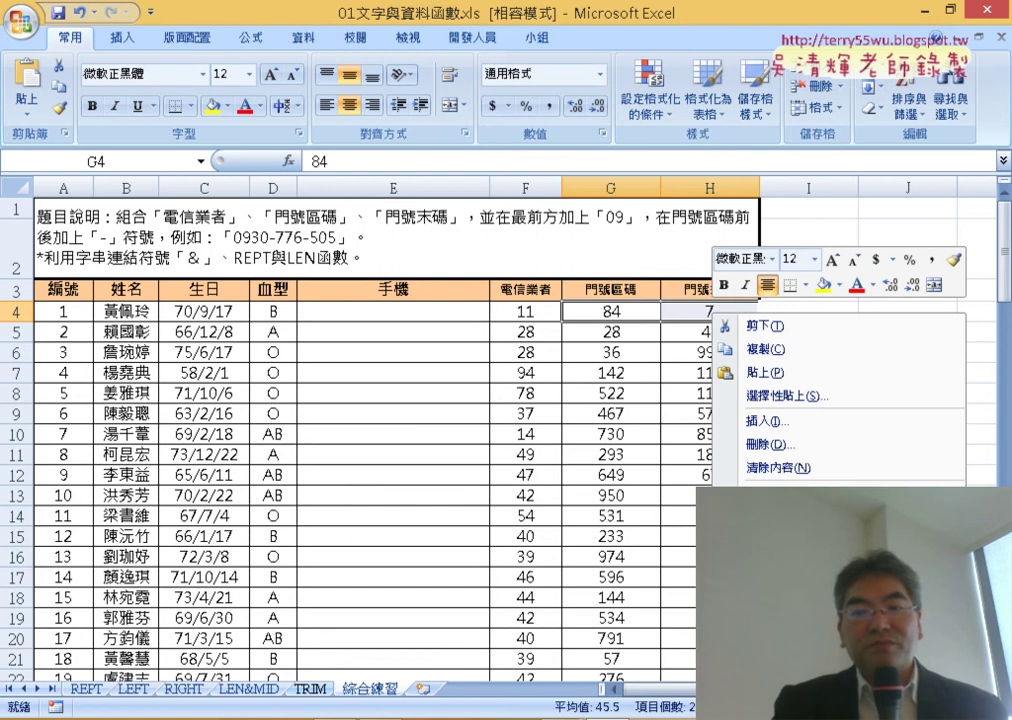
key(Escape)
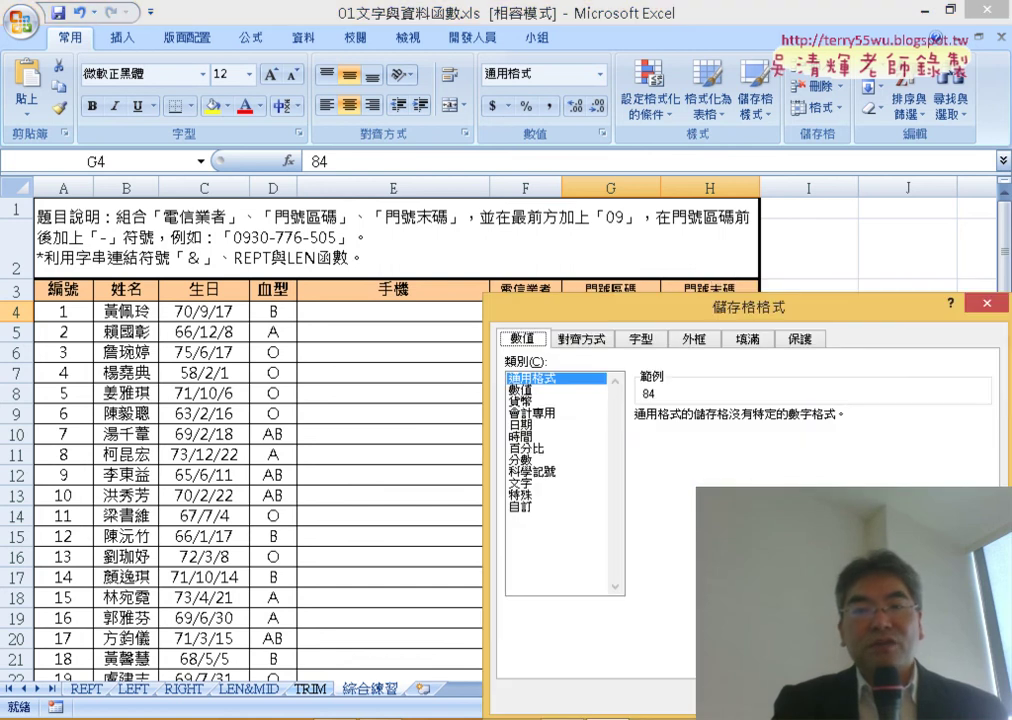
drag(657, 313, 481, 43)
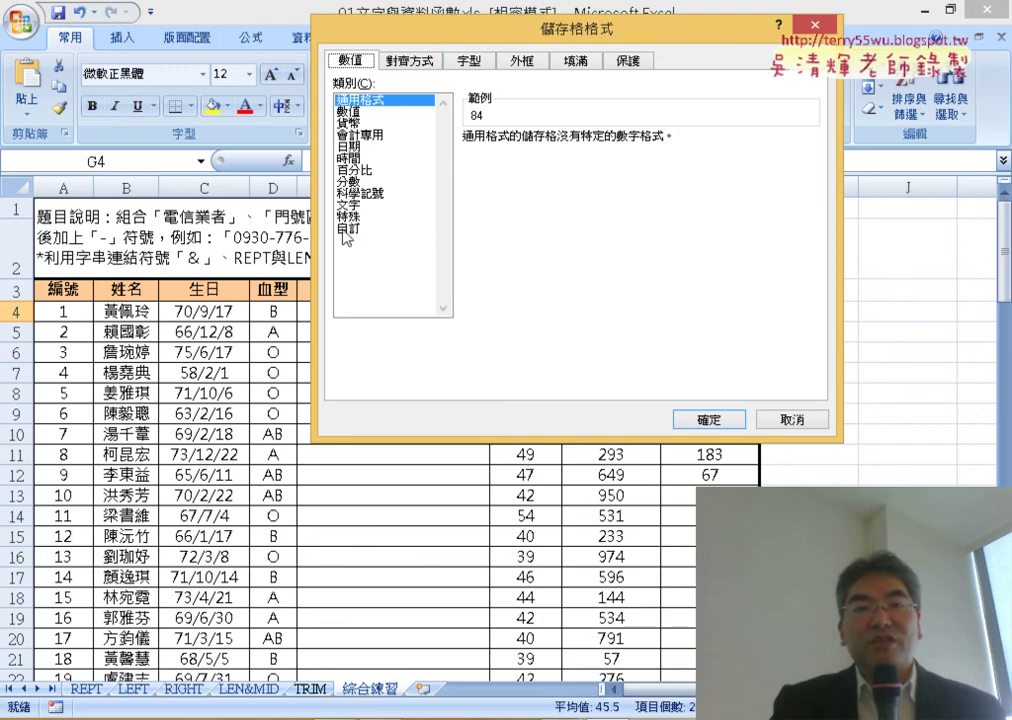
click(350, 229)
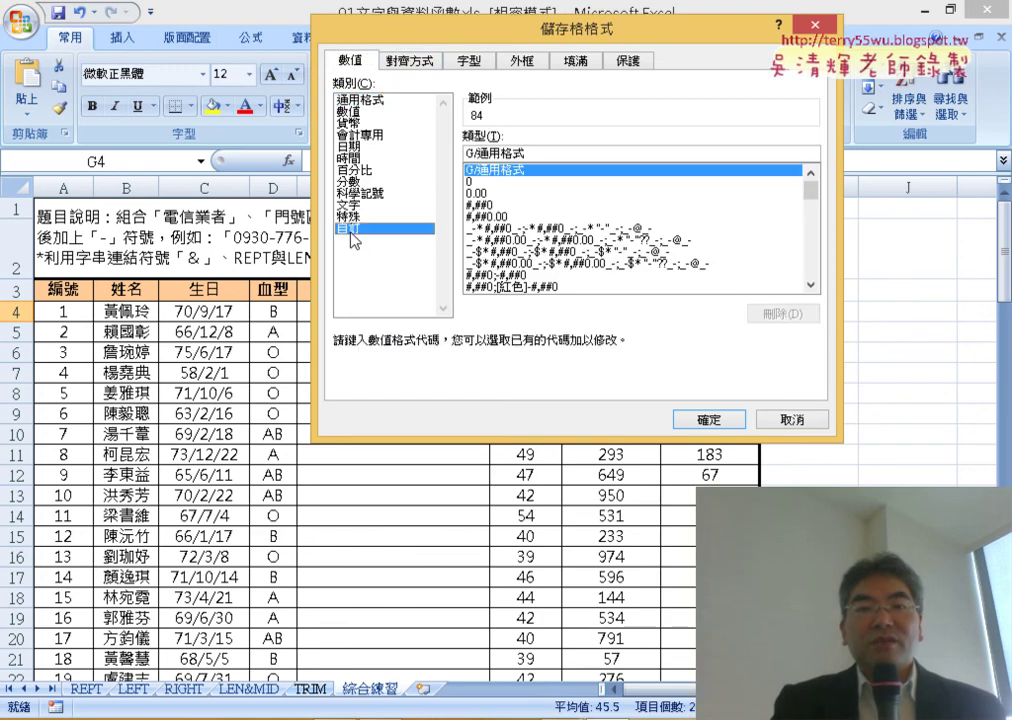
double_click(582, 155)
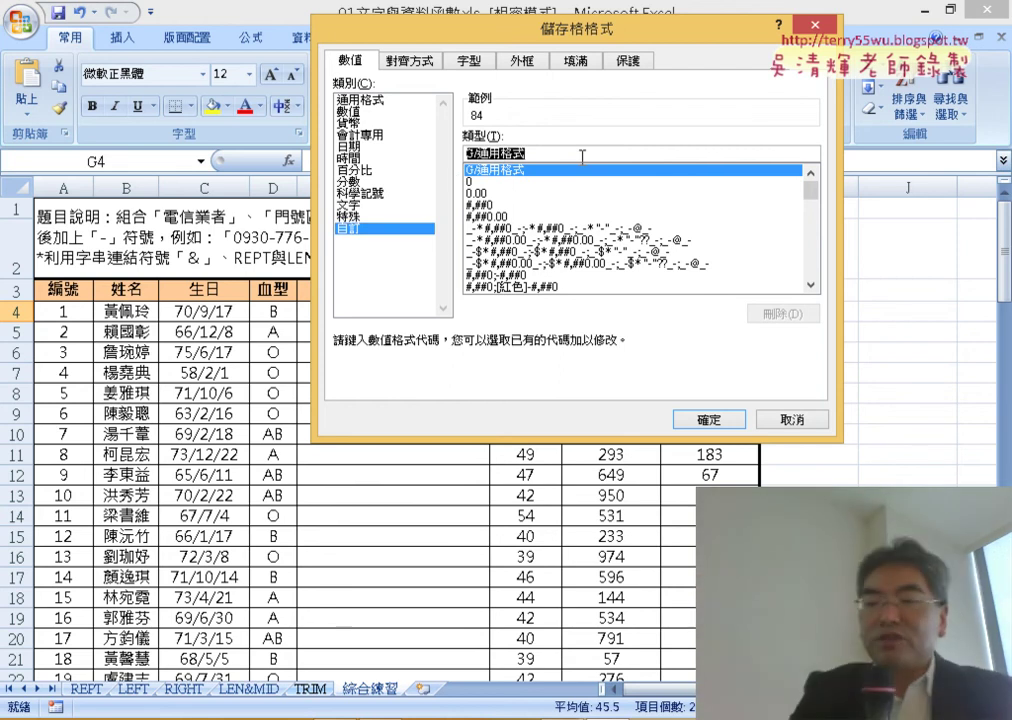
key(BackSpace)
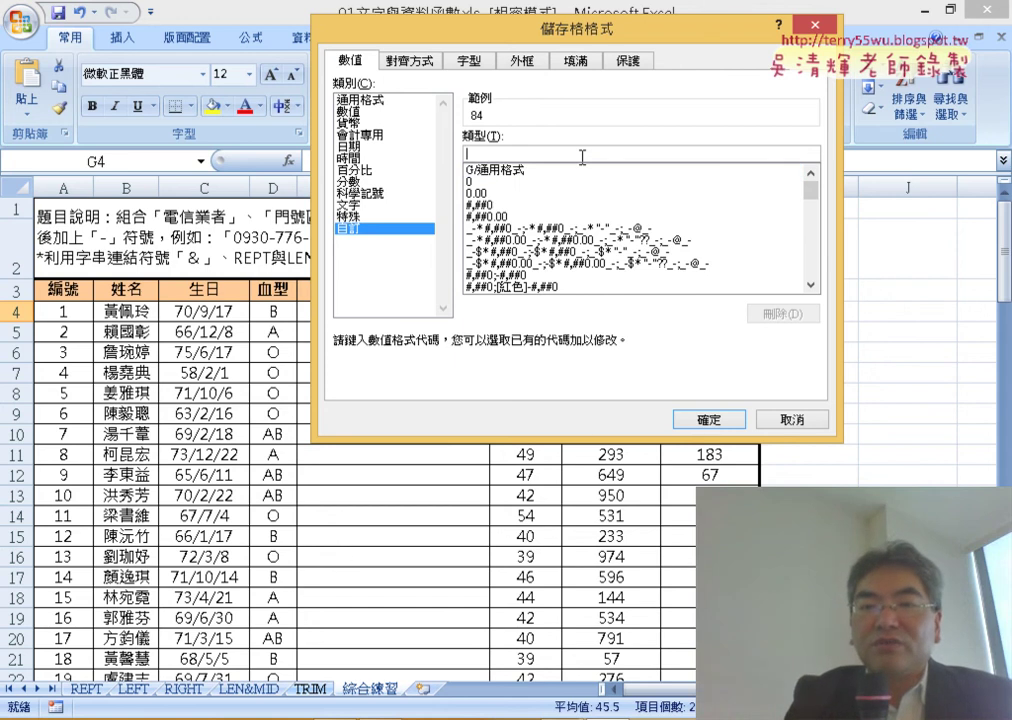
text(00)
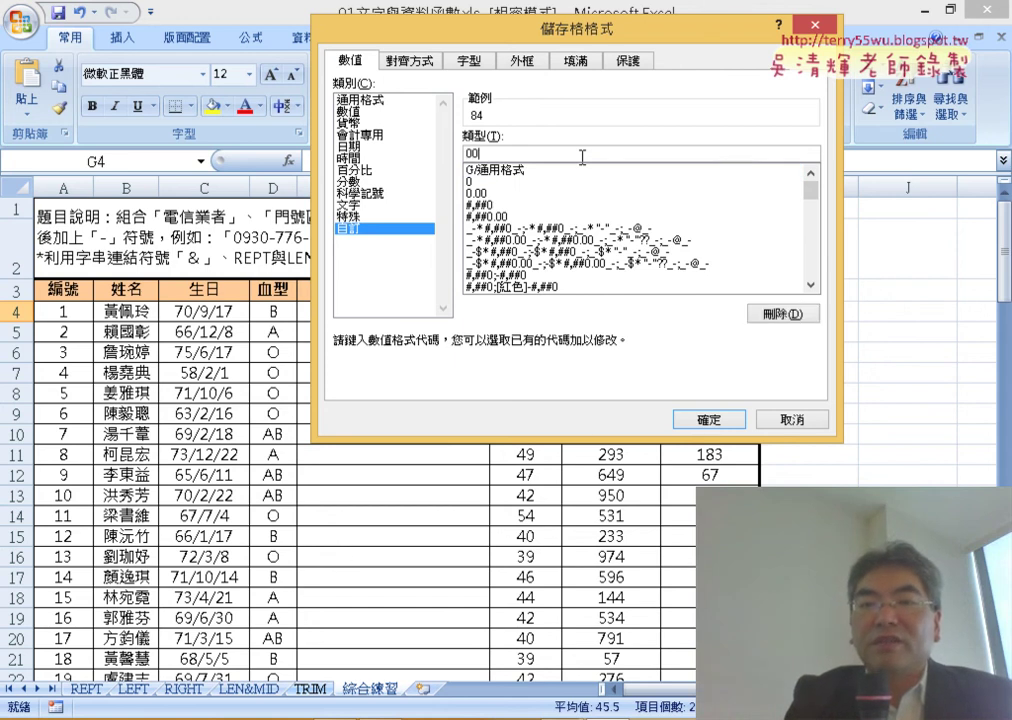
text(0)
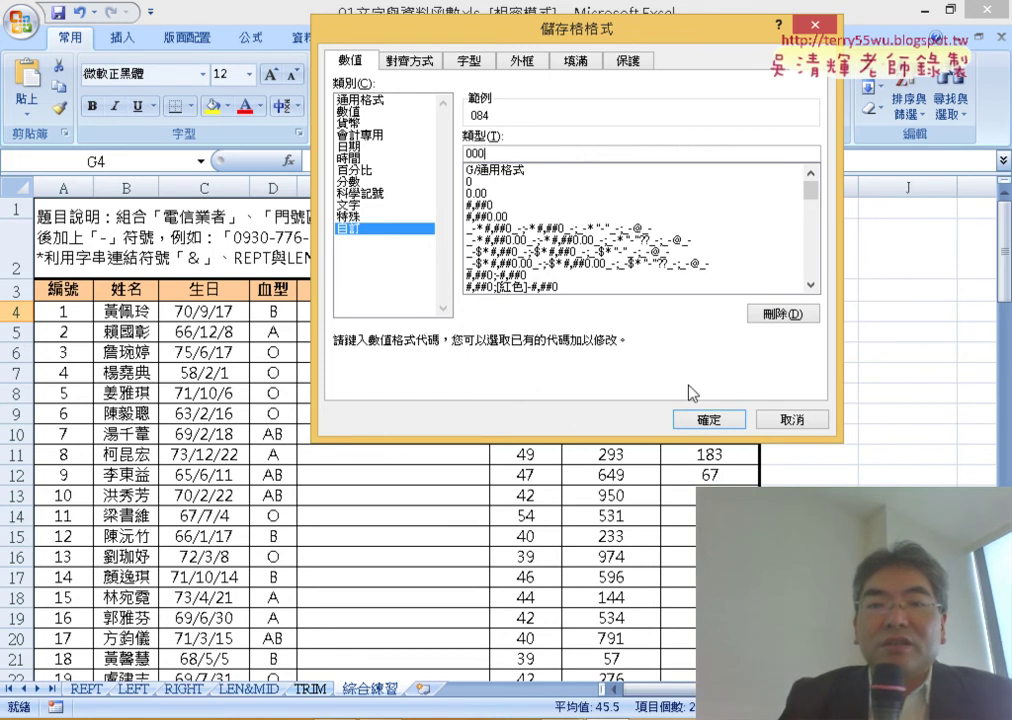
click(712, 419)
Compare G4's stored value 84 with its displayed 084, then reset G4:H4 to General format.
click(606, 314)
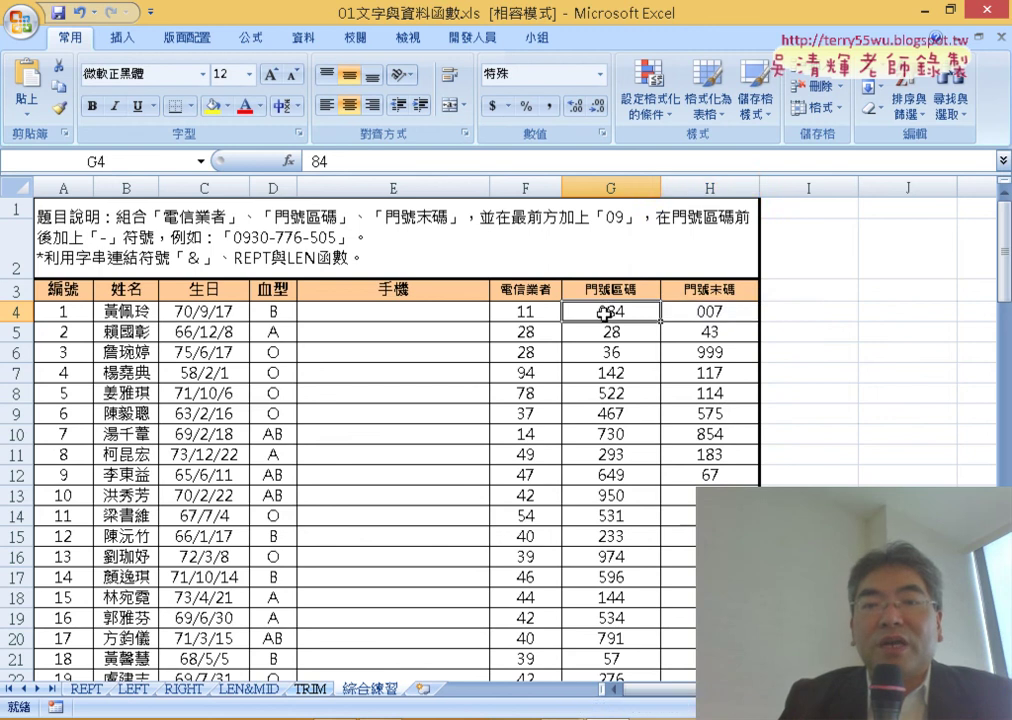
click(706, 311)
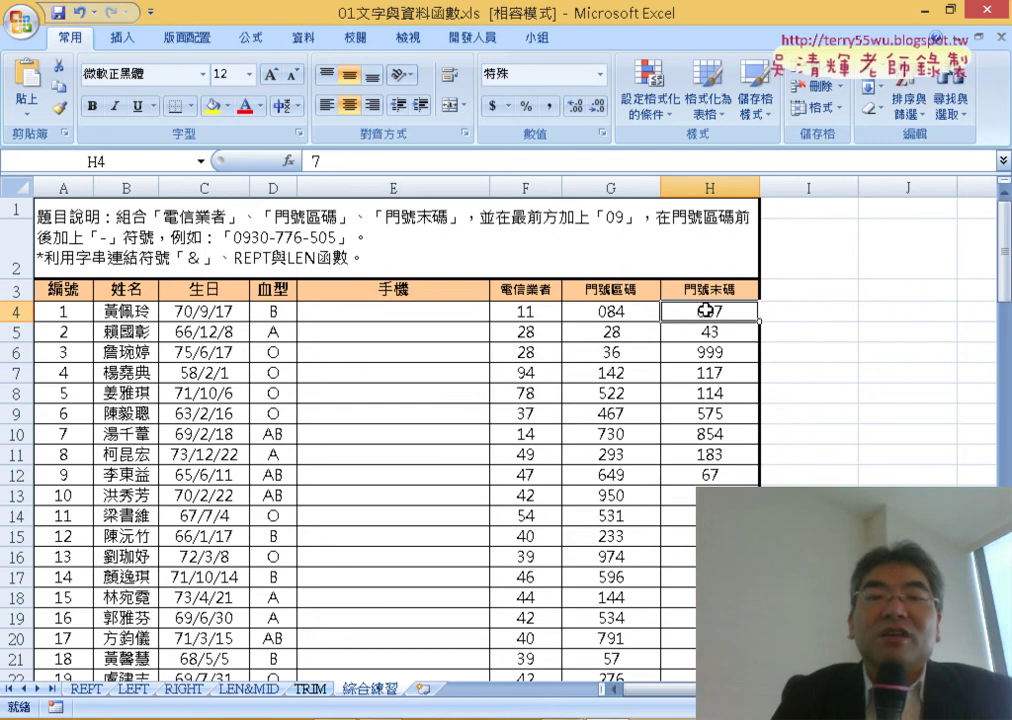
click(617, 313)
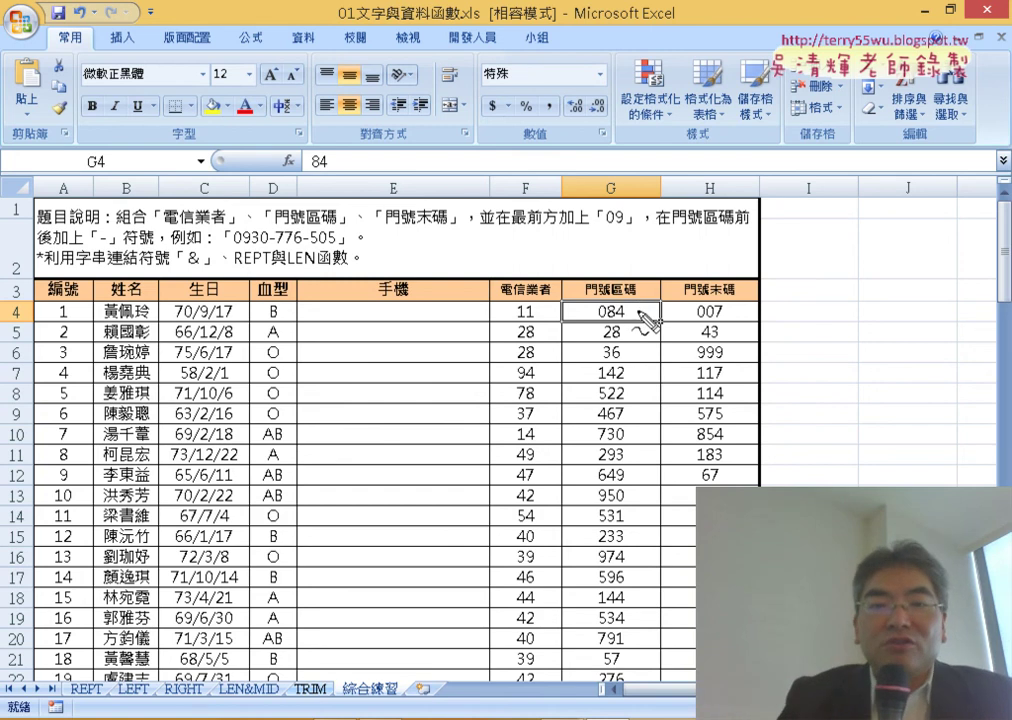
drag(608, 337, 600, 344)
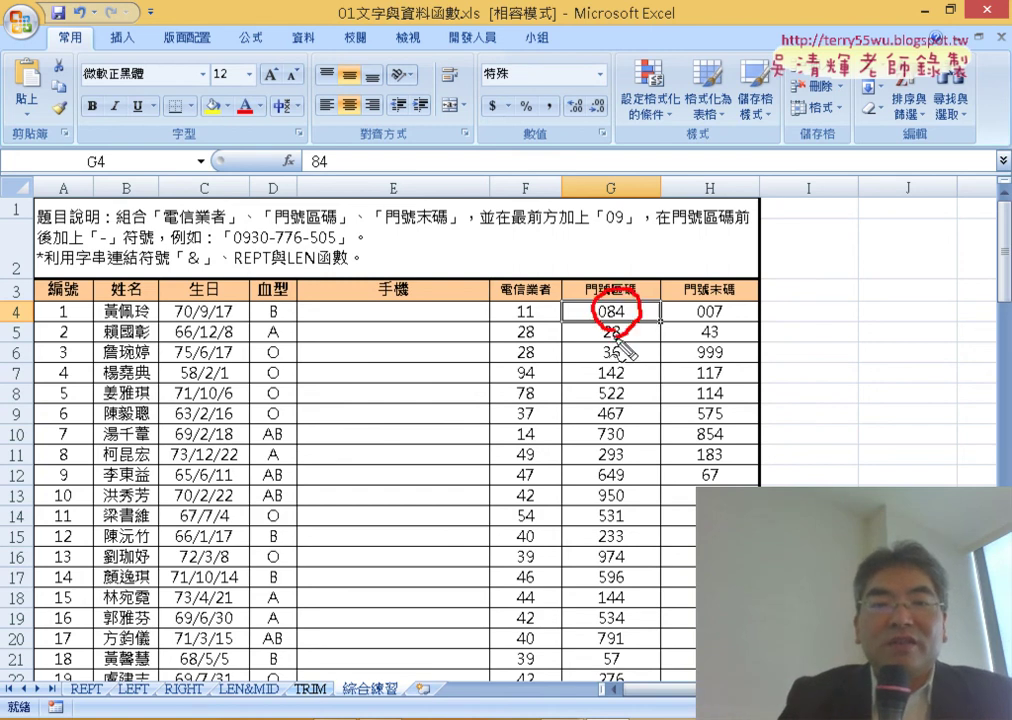
mouse_move(330, 179)
mouse_down()
mouse_move(307, 183)
mouse_move(347, 178)
mouse_move(585, 300)
mouse_up()
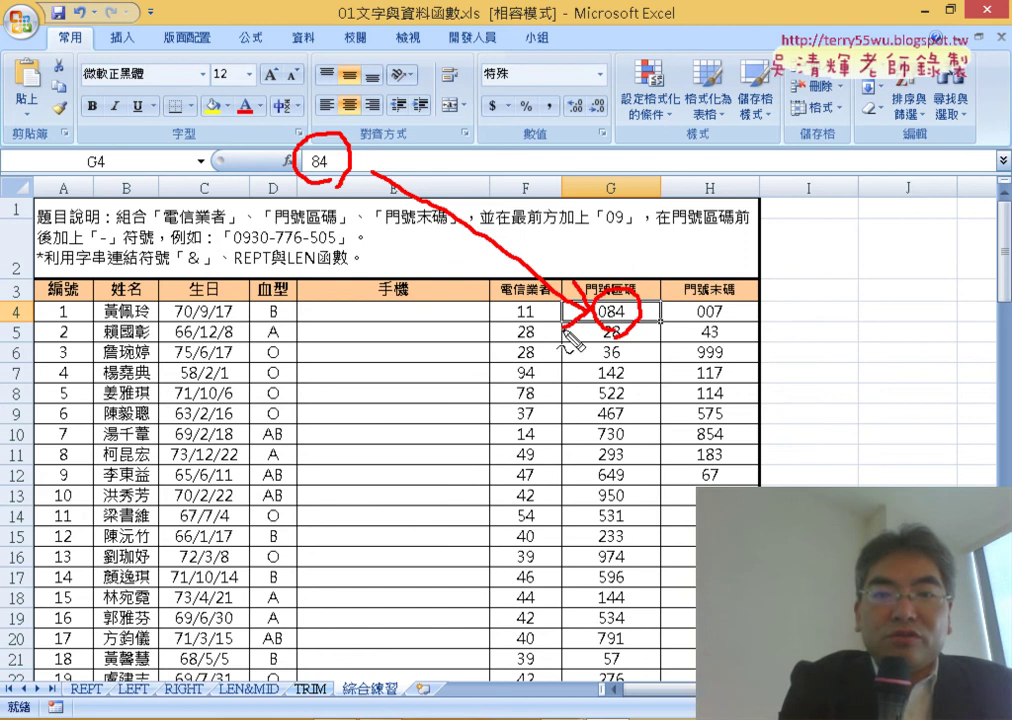
key(Escape)
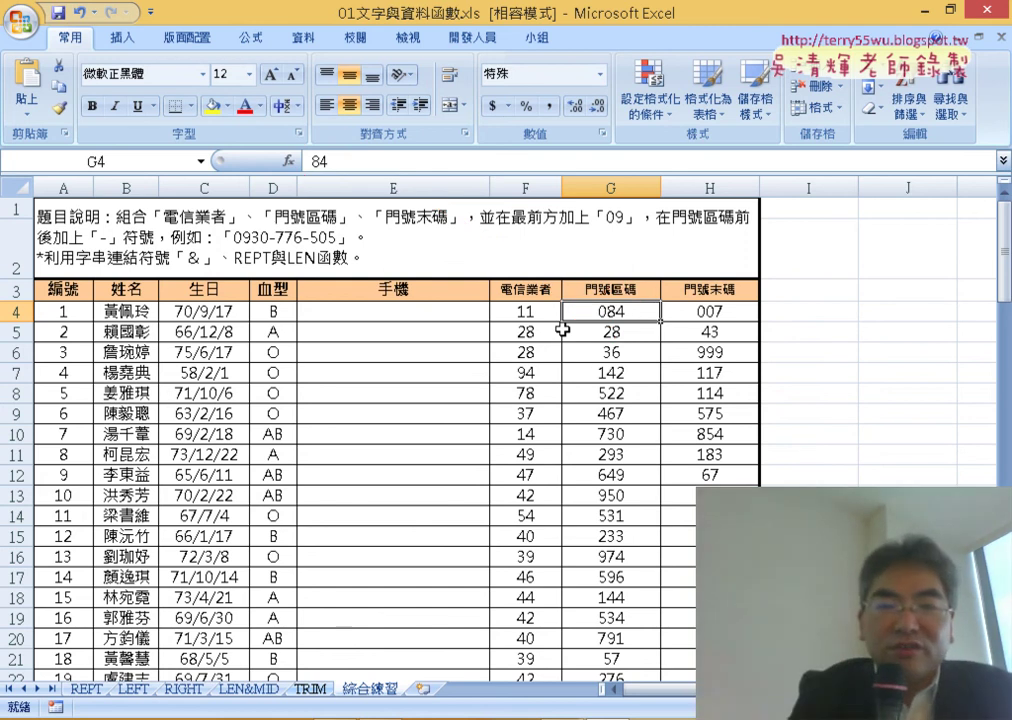
key(shift+Right)
key(ctrl+shift+asciitilde)
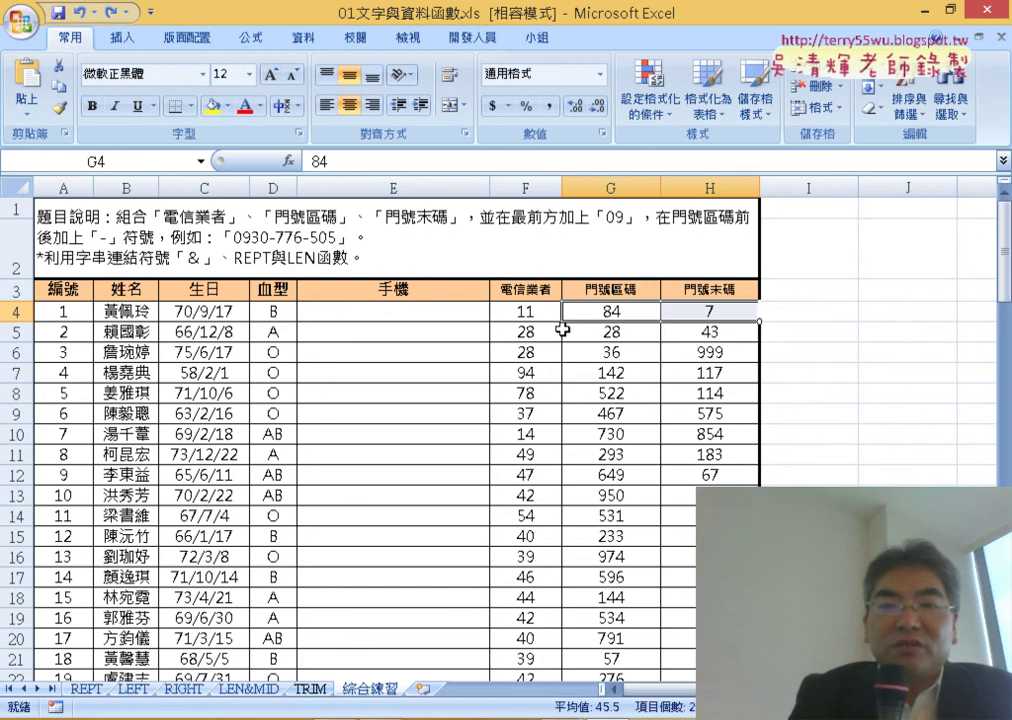
Insert the TEXT function into cell I4 from the 文字 category.
click(820, 314)
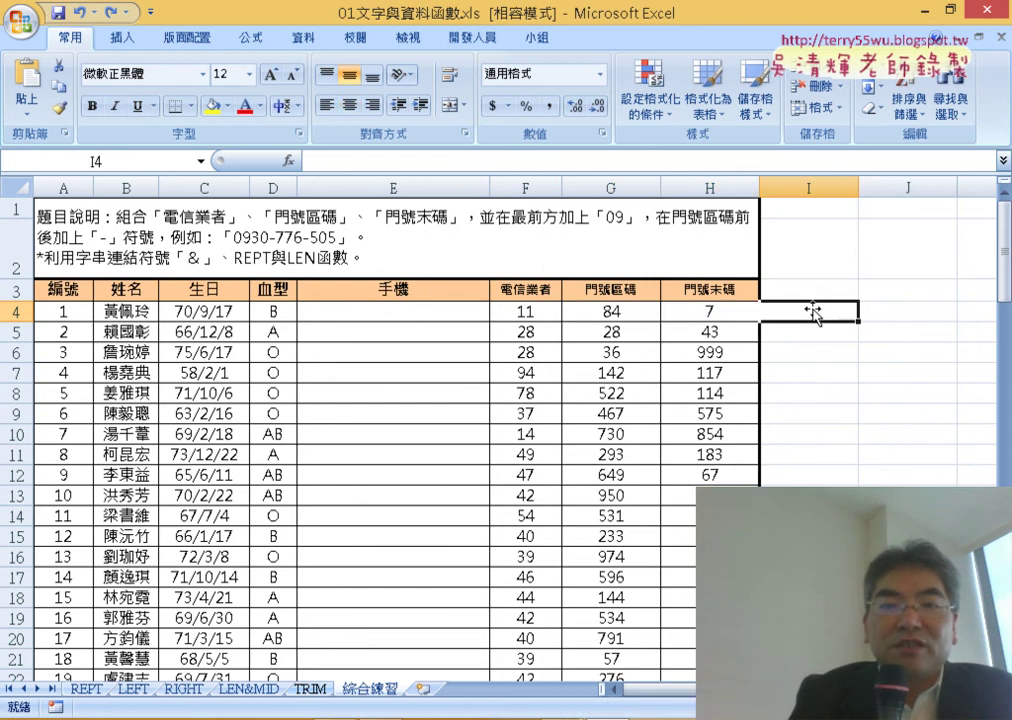
click(289, 160)
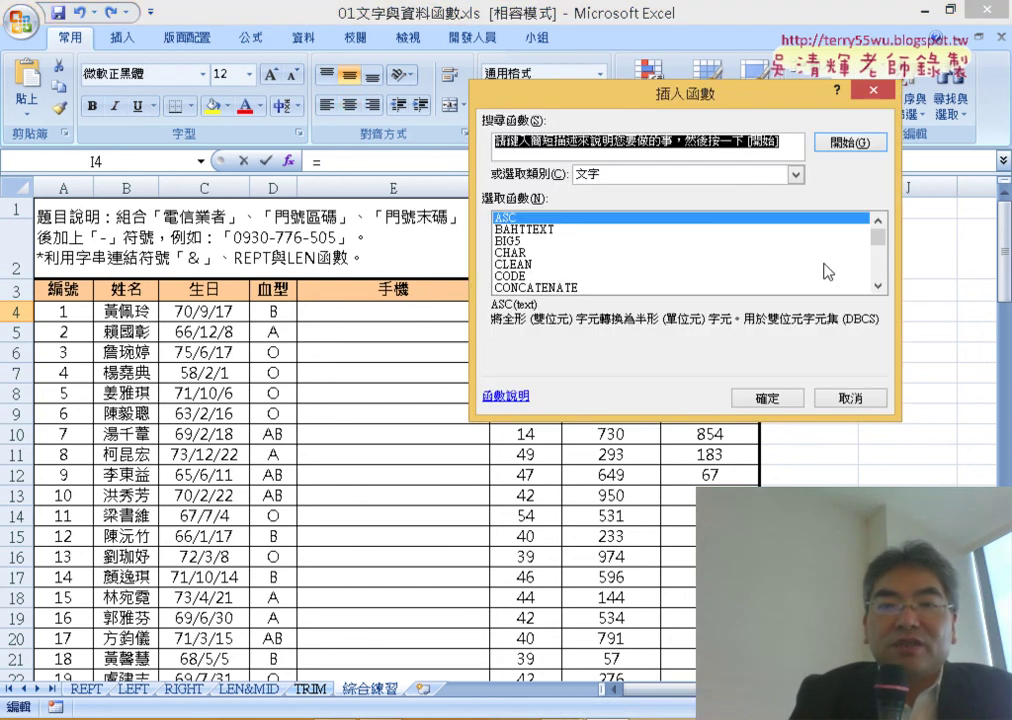
click(880, 289)
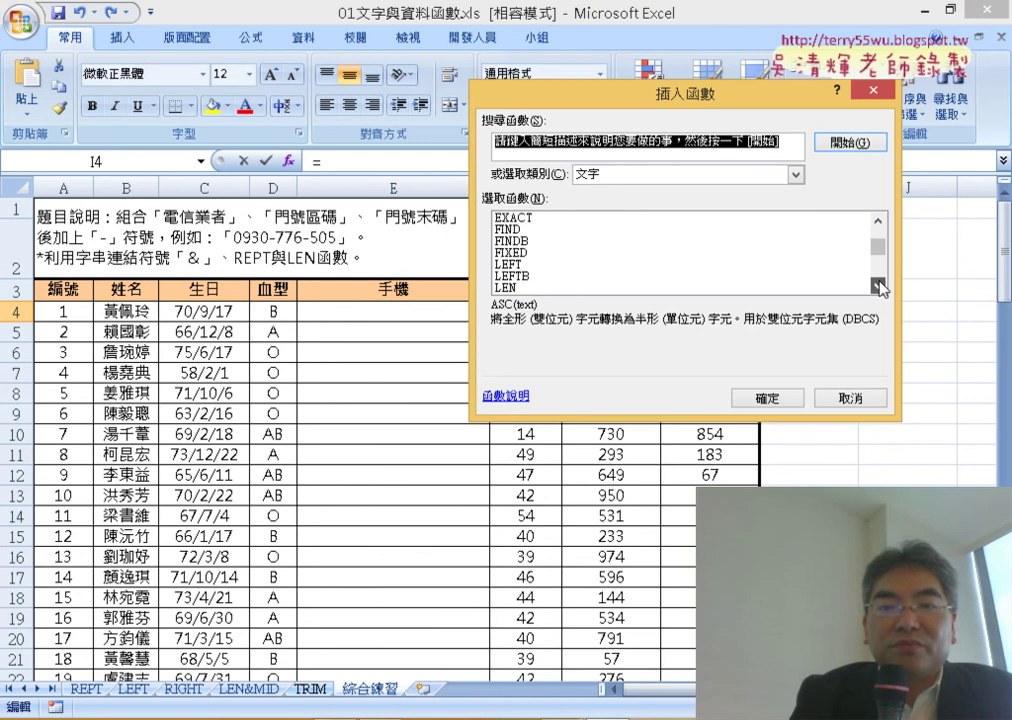
click(880, 289)
click(880, 289)
click(880, 289)
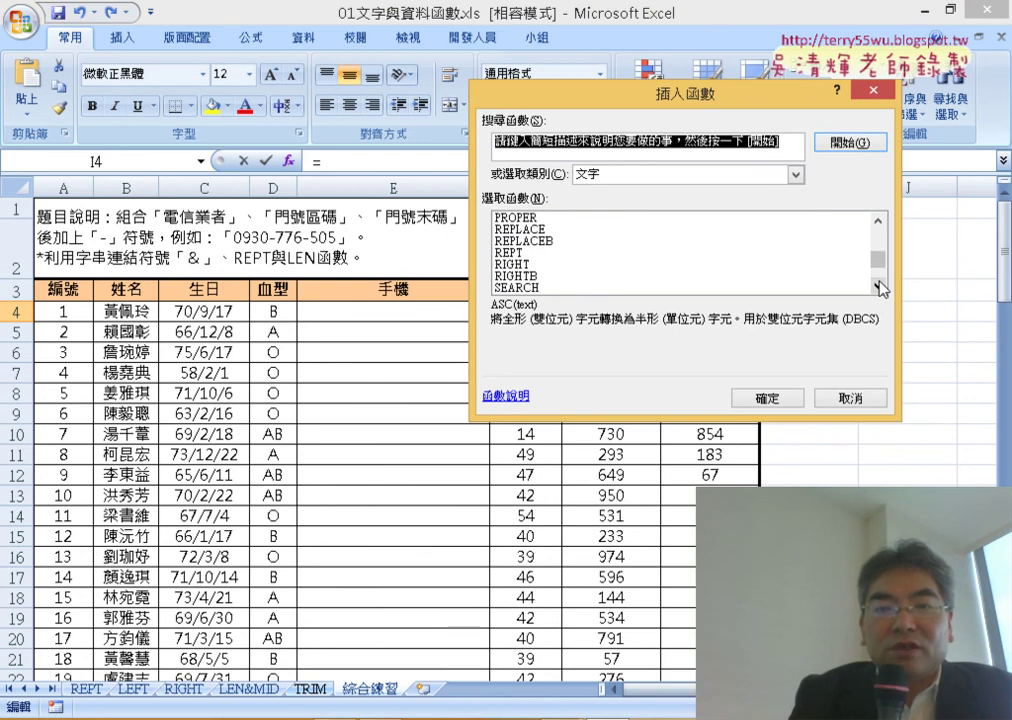
click(880, 289)
click(880, 289)
click(880, 289)
click(880, 289)
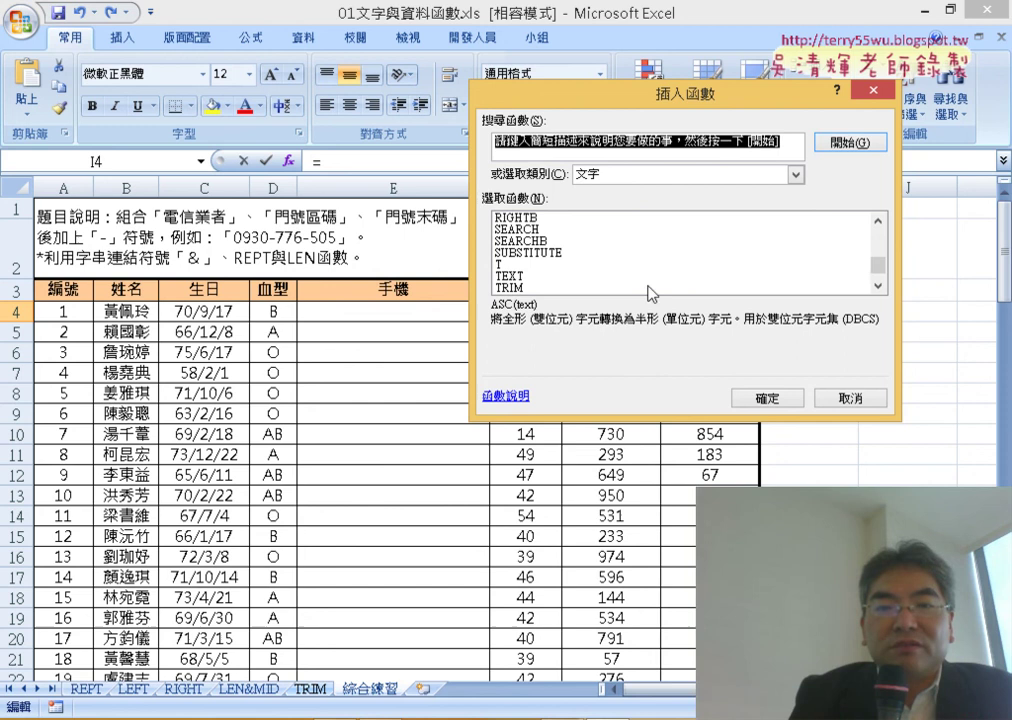
click(519, 281)
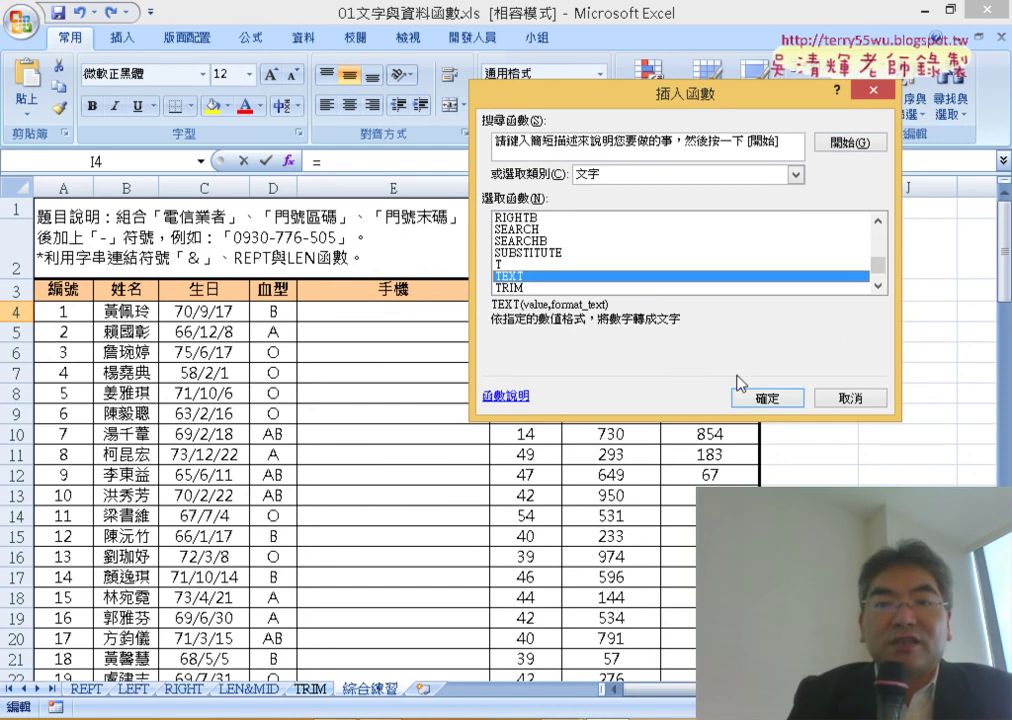
click(763, 396)
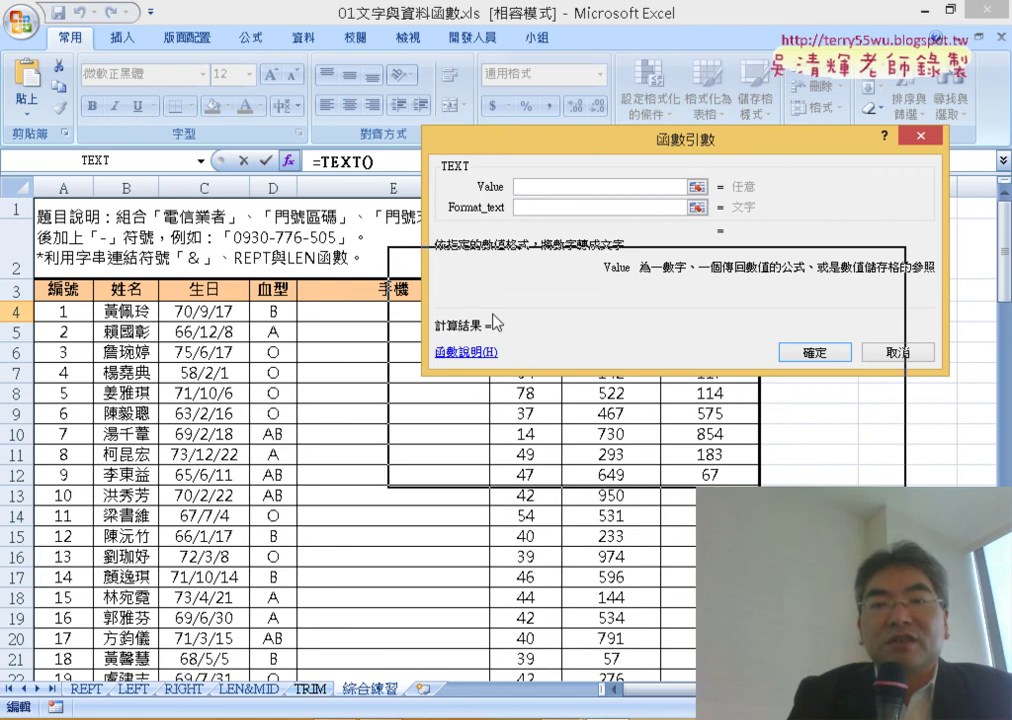
Set TEXT's Value to G4 and Format_text to "000", previewing 084.
drag(558, 158, 422, 407)
click(598, 313)
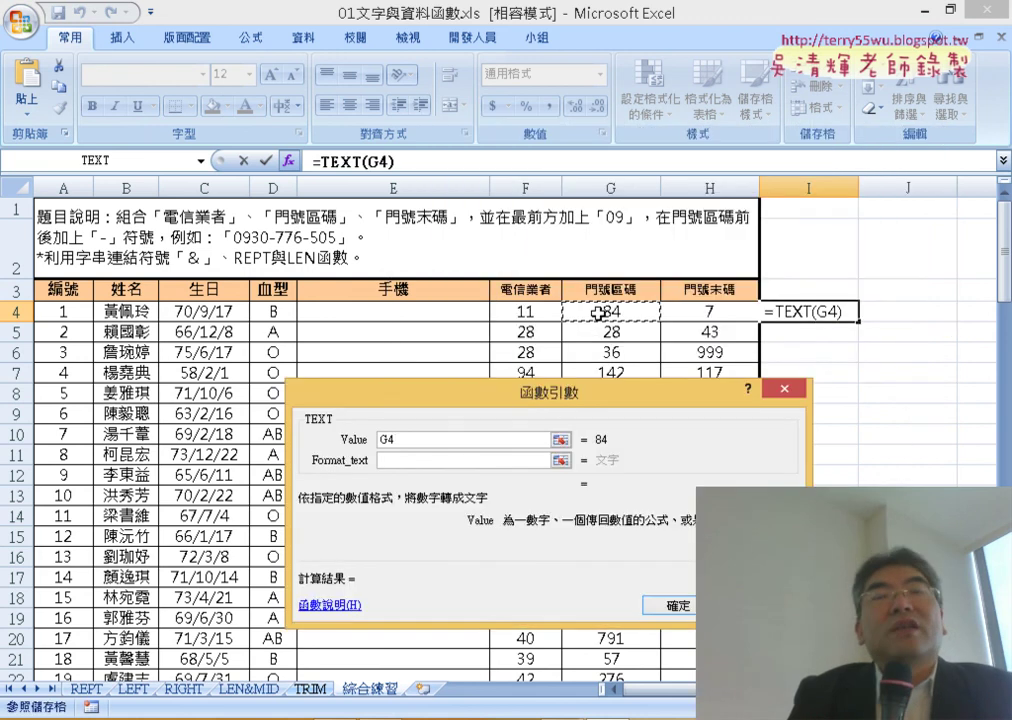
click(410, 460)
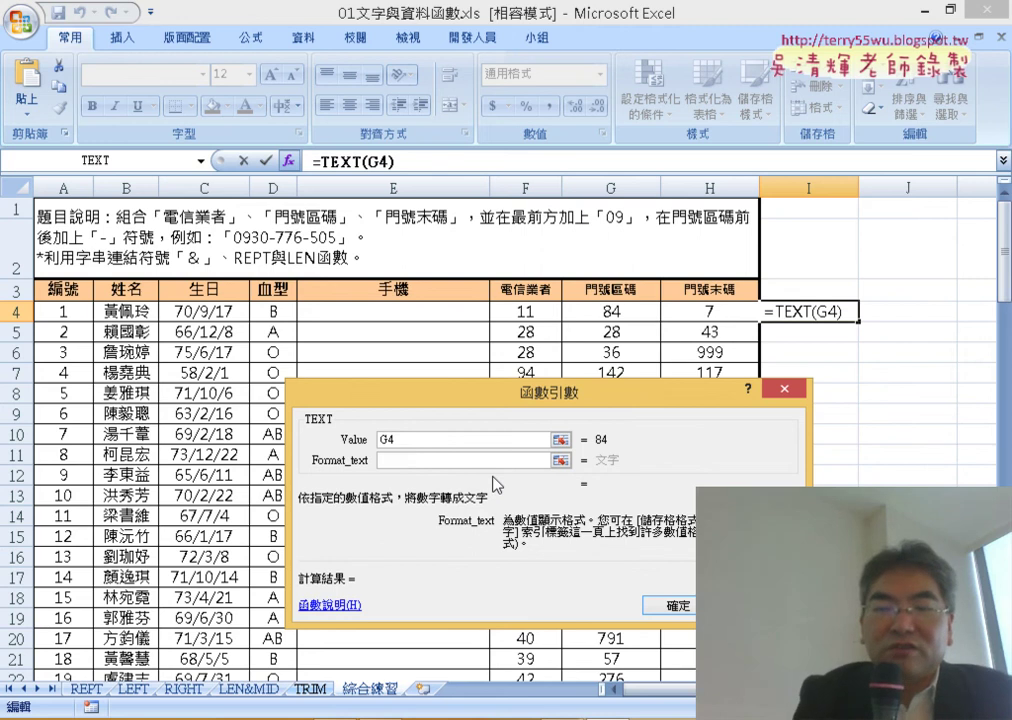
text("")
key(Left)
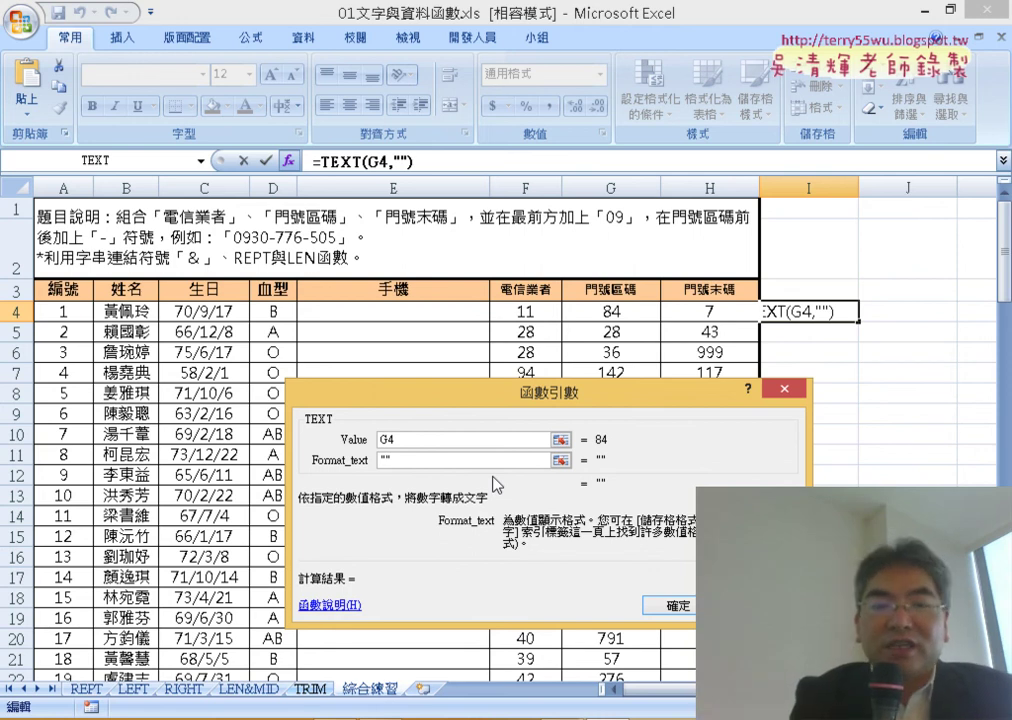
text(000)
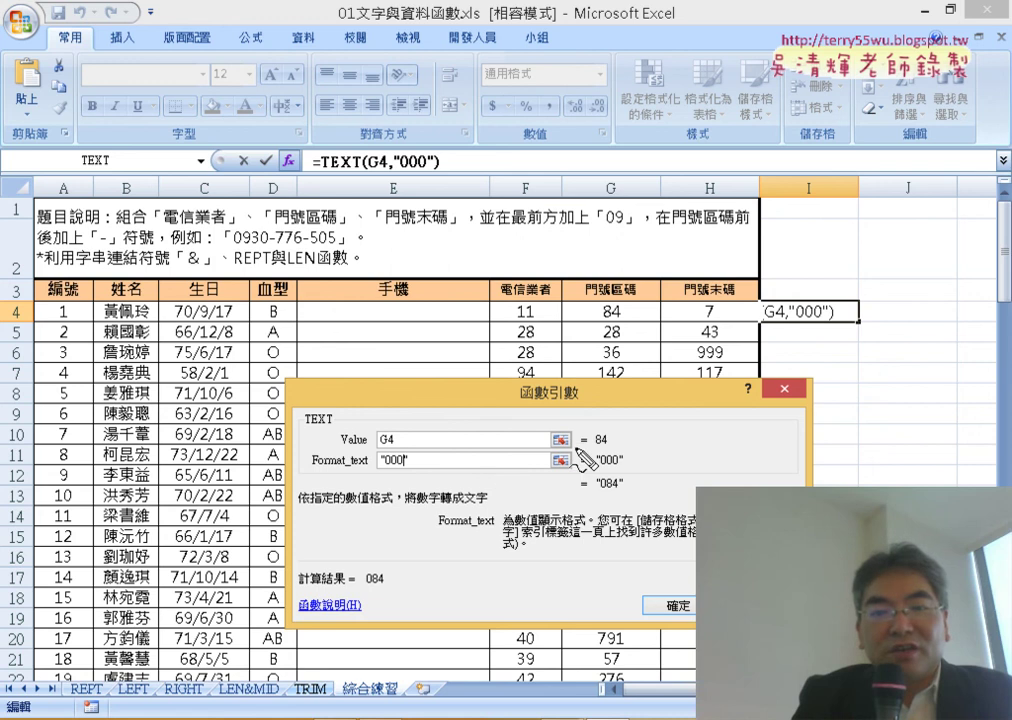
mouse_move(601, 452)
mouse_down()
mouse_move(614, 450)
mouse_move(594, 448)
mouse_move(590, 466)
mouse_up()
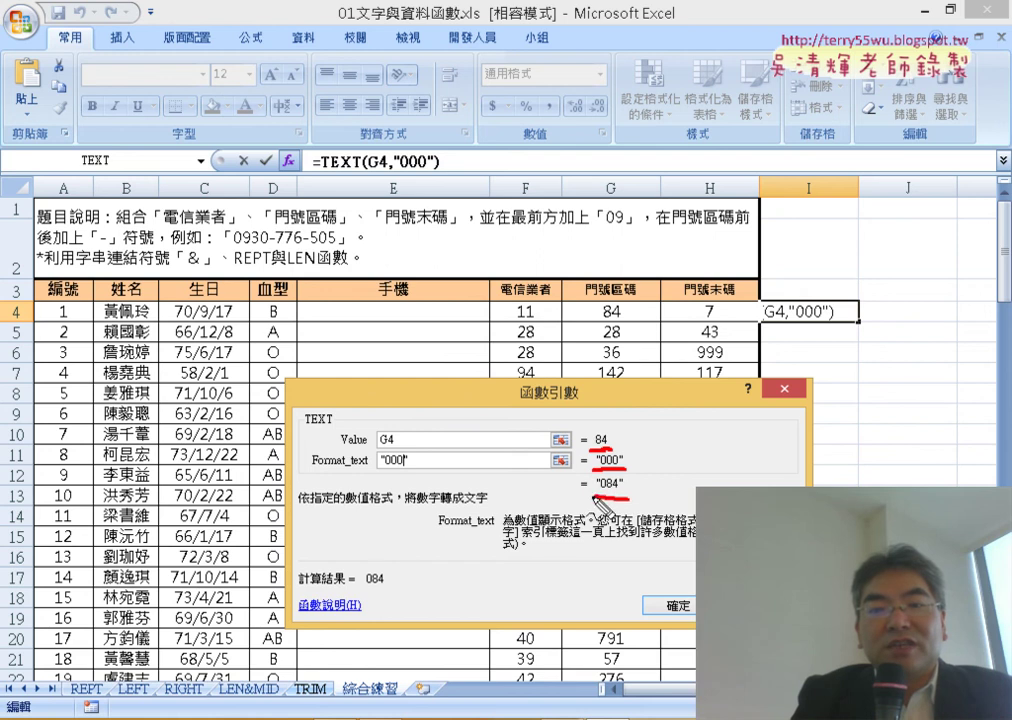
drag(598, 487, 627, 505)
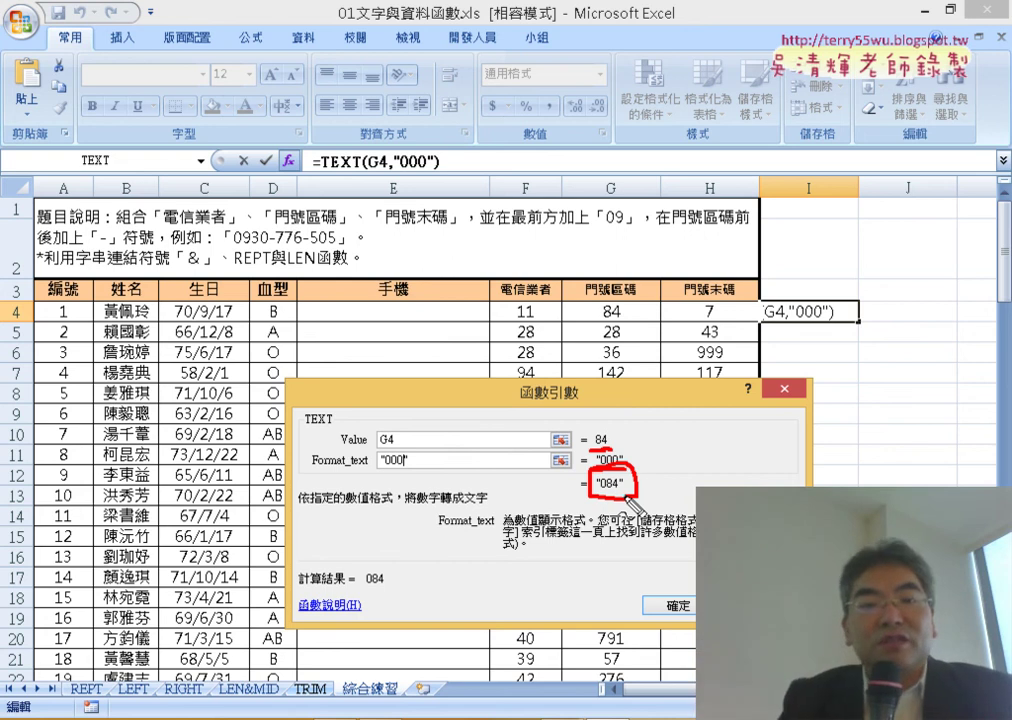
drag(405, 463, 382, 464)
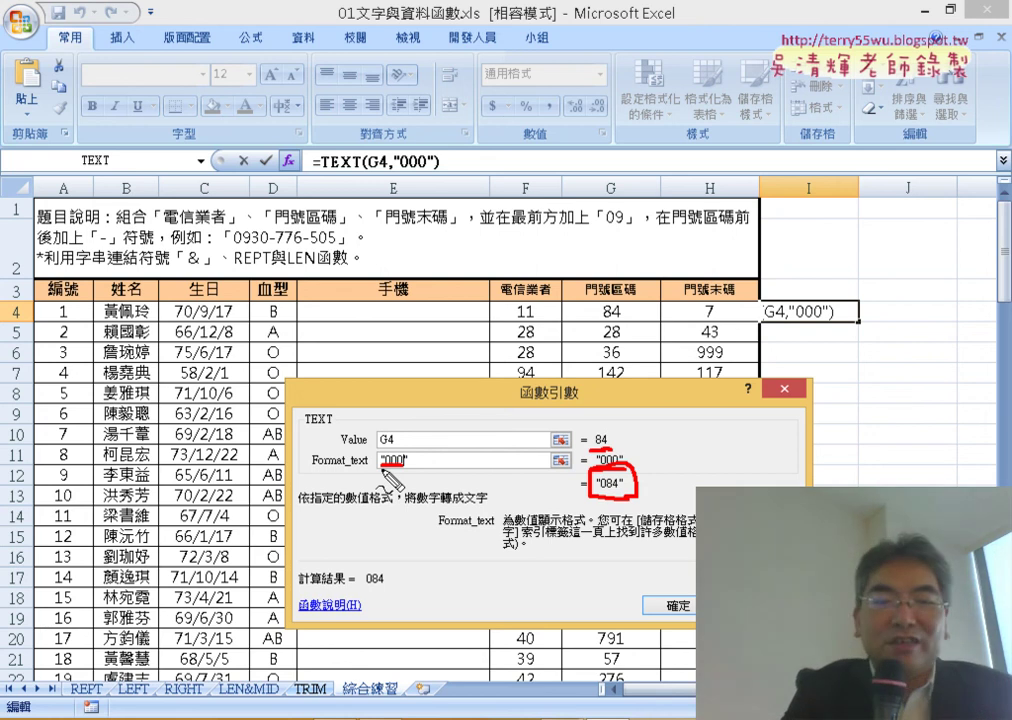
key(Escape)
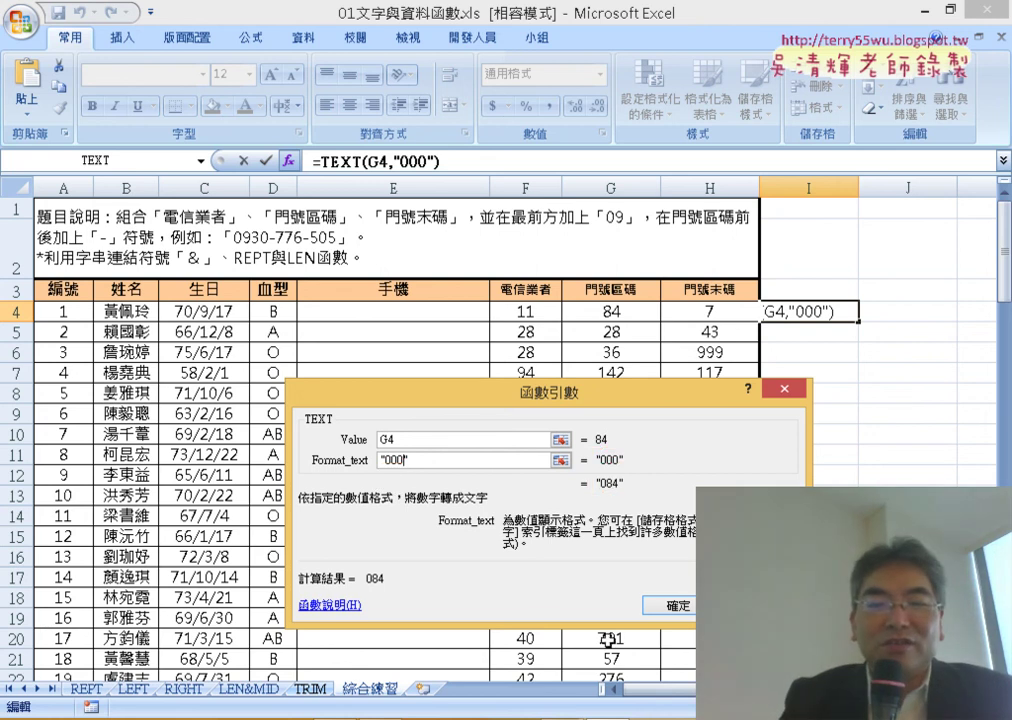
Confirm =TEXT(G4,"000") in I4 and fill it down column I.
click(678, 606)
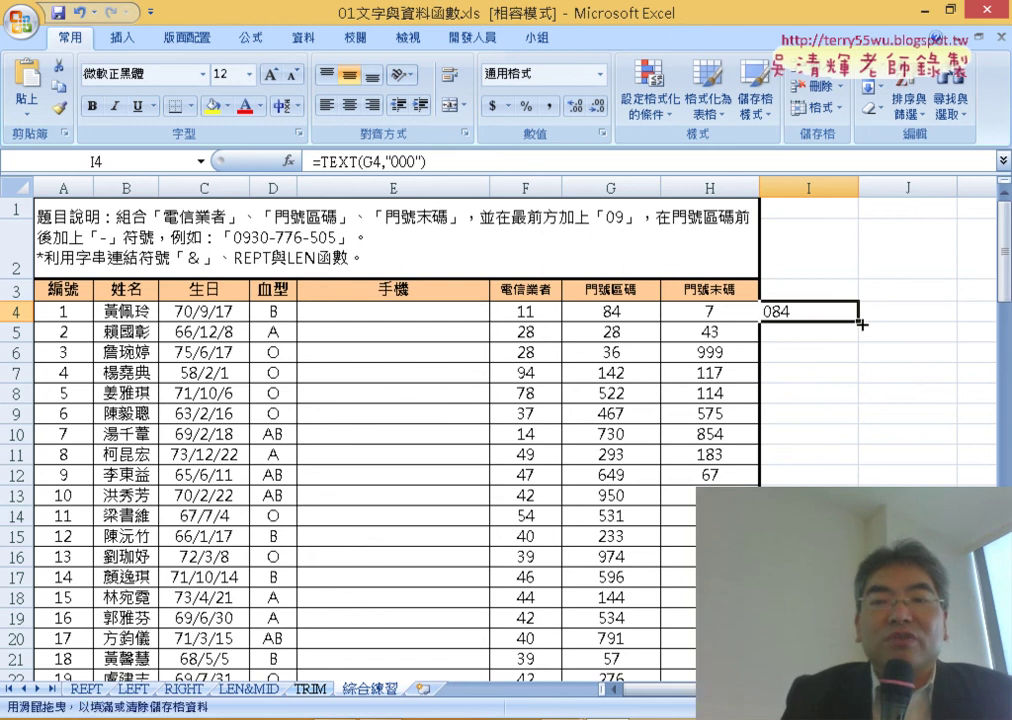
double_click(853, 322)
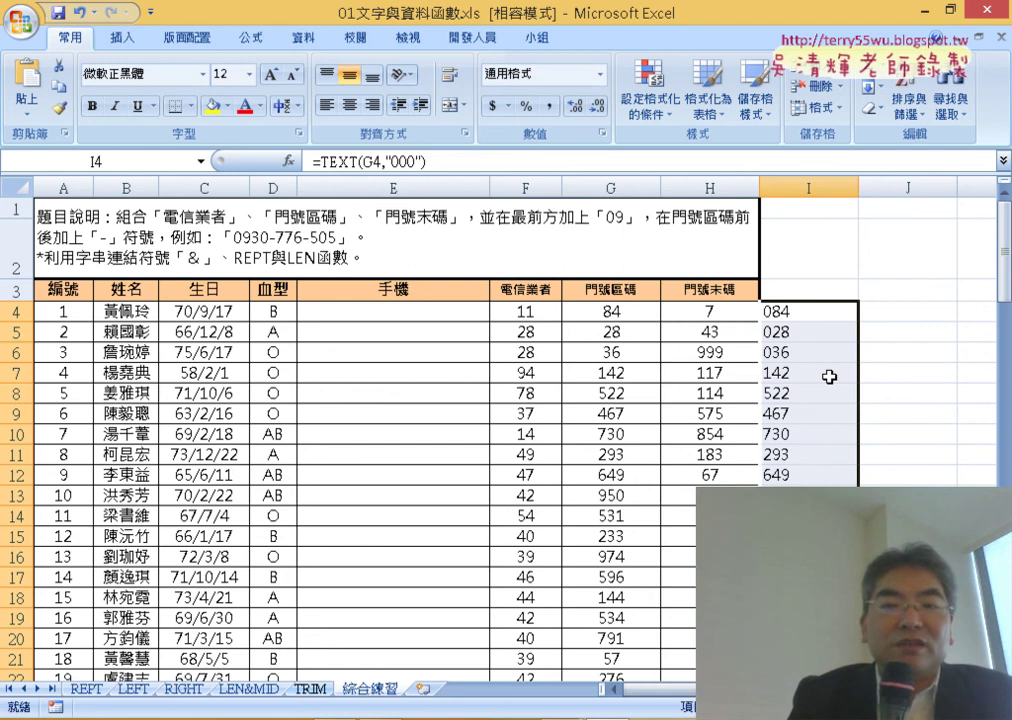
click(436, 312)
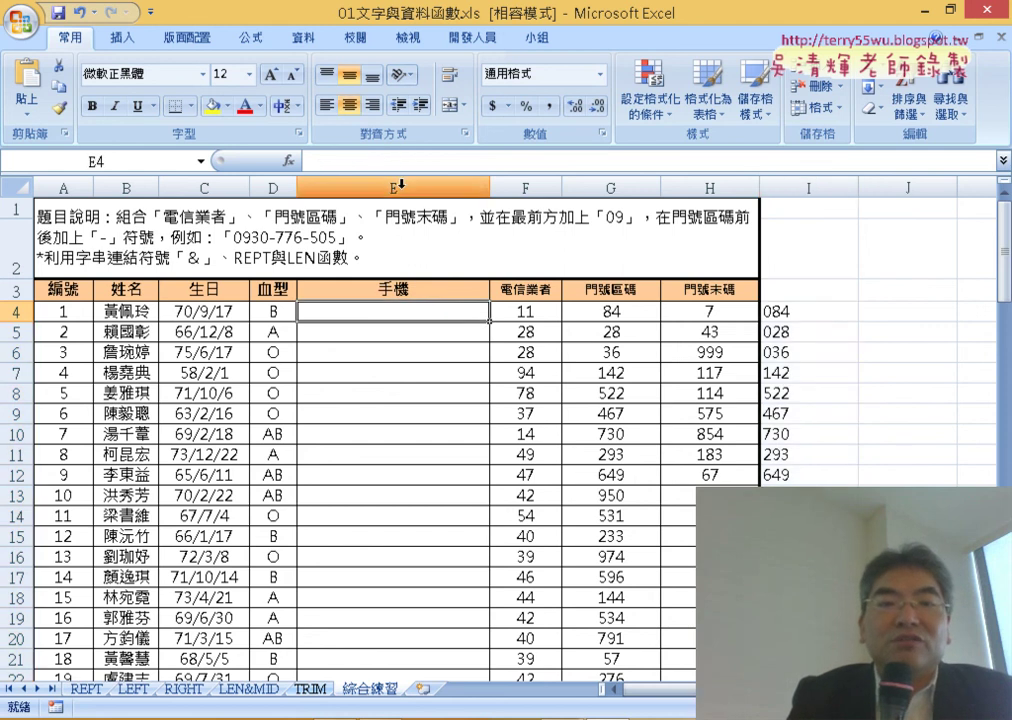
Enter ="09"&F4&"-"&TEXT(G4,"000") in E4 so it displays 0911-084.
click(378, 162)
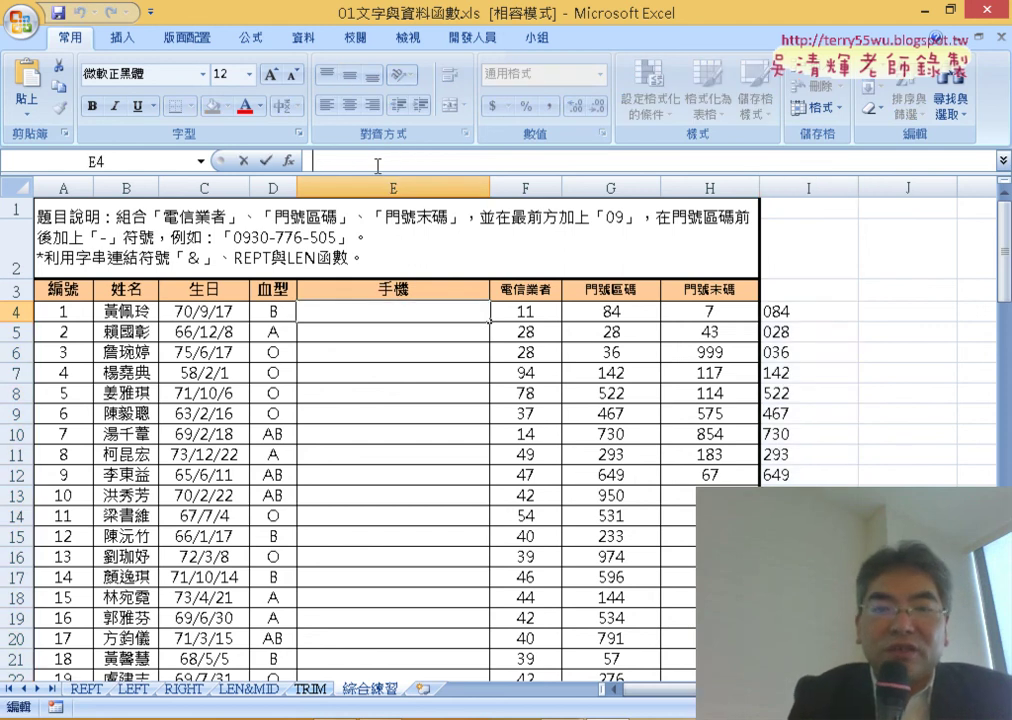
text(ㄦ)
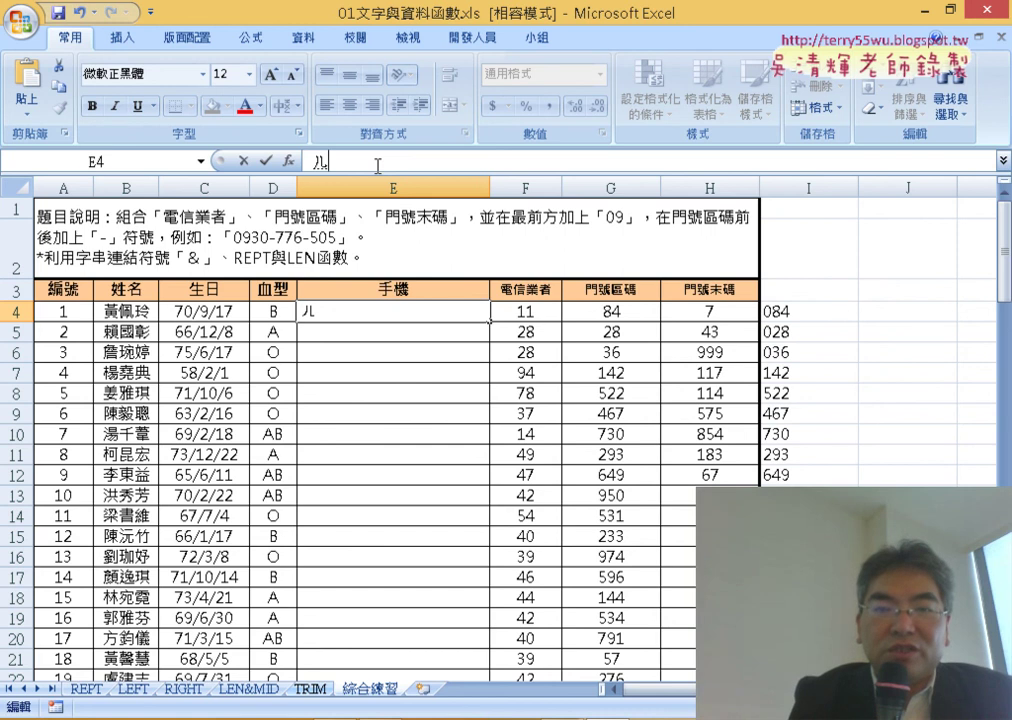
key(BackSpace)
text(=")
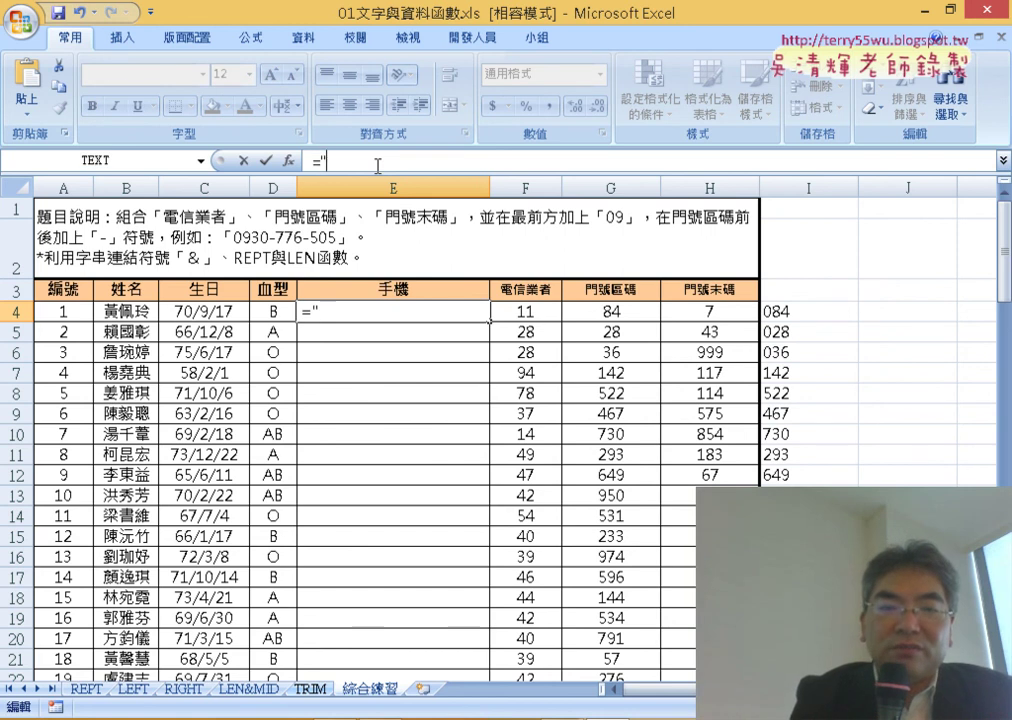
text(09")
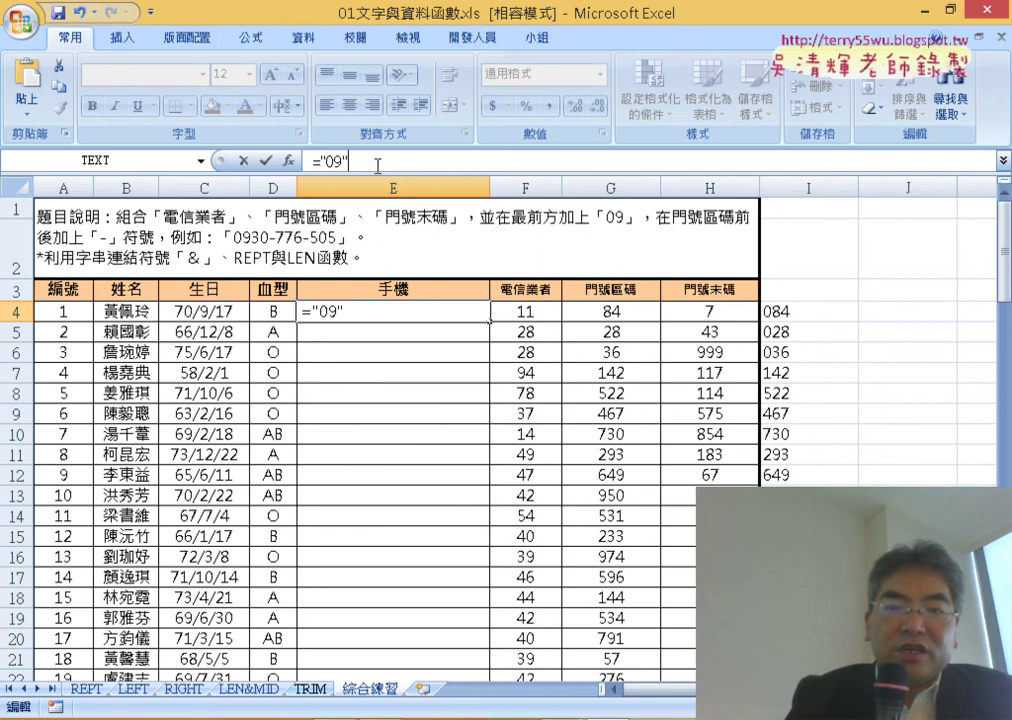
text(&)
click(517, 311)
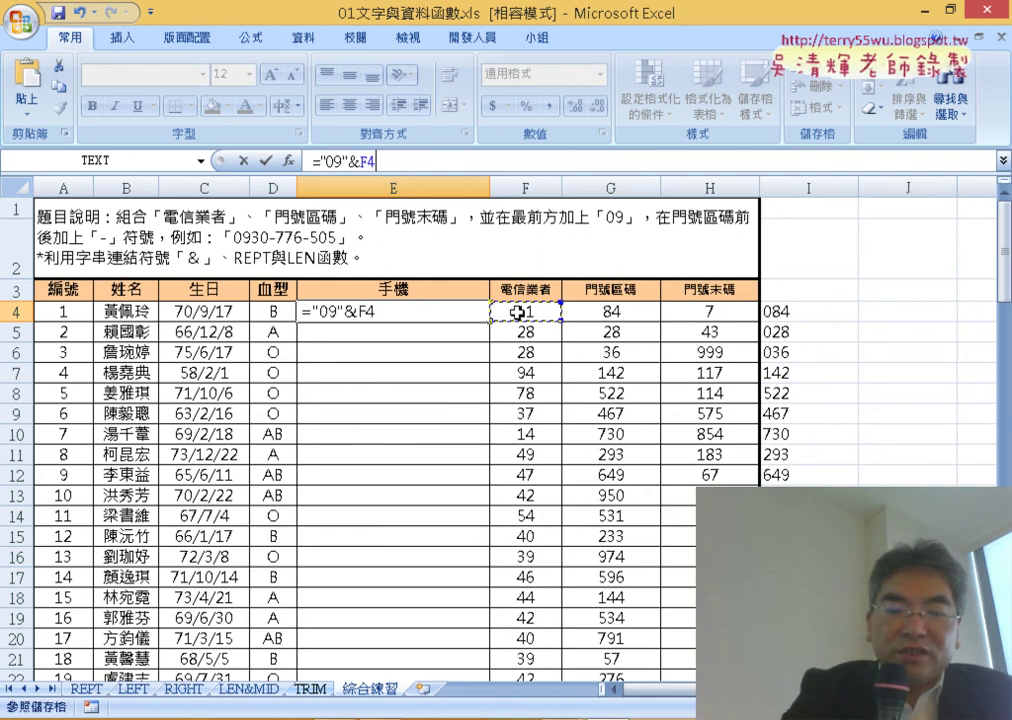
text(&"-)
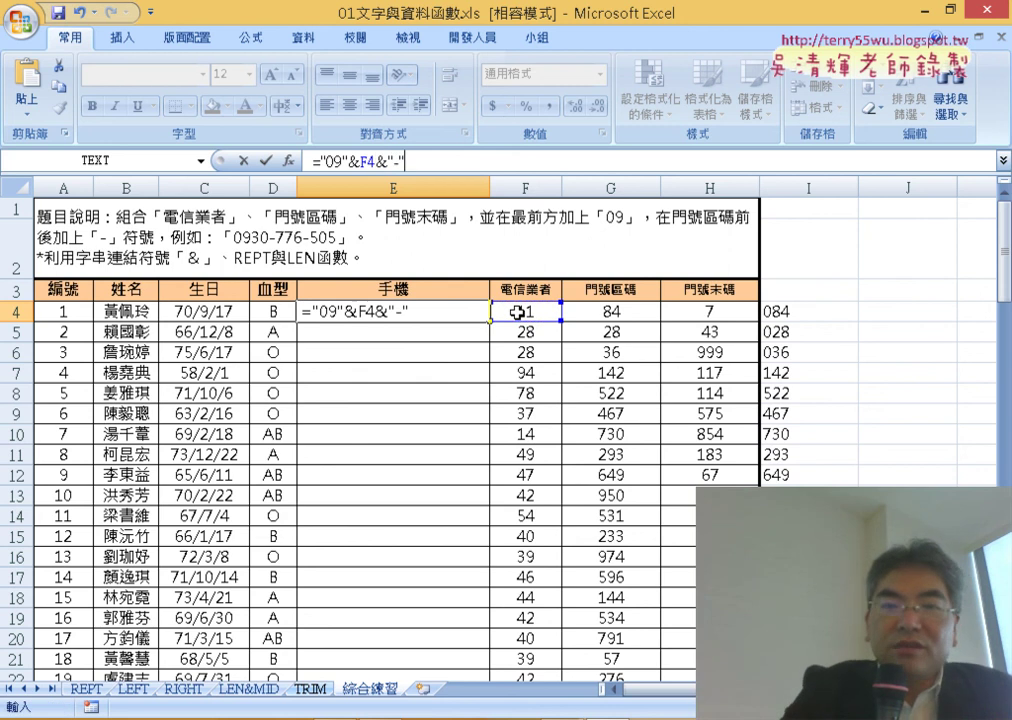
text("&)
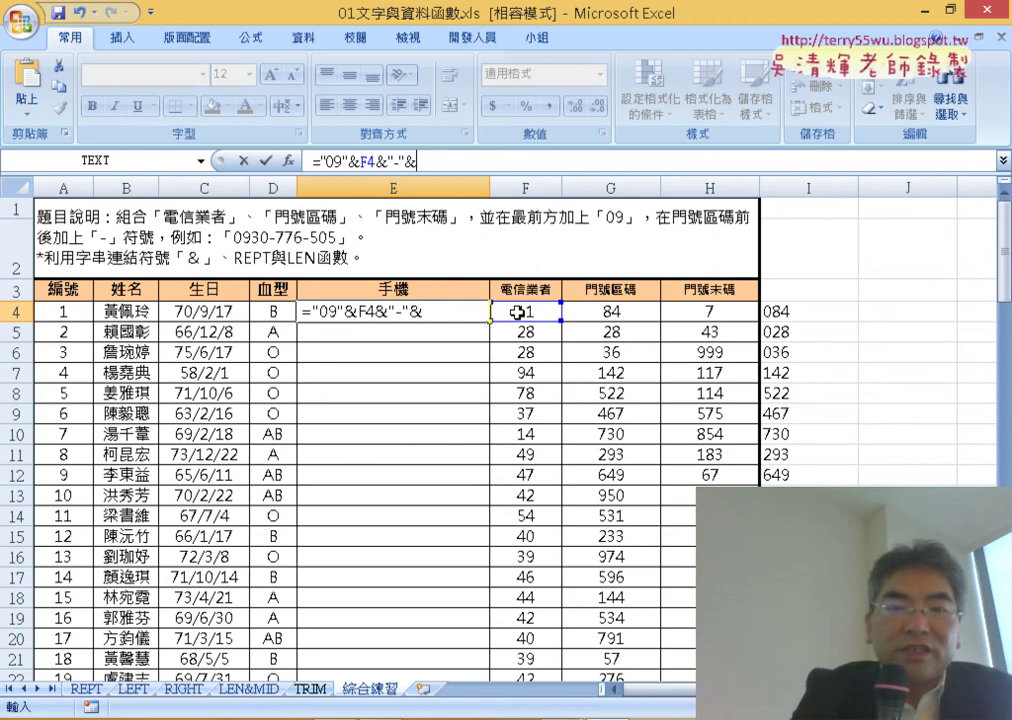
text(text()
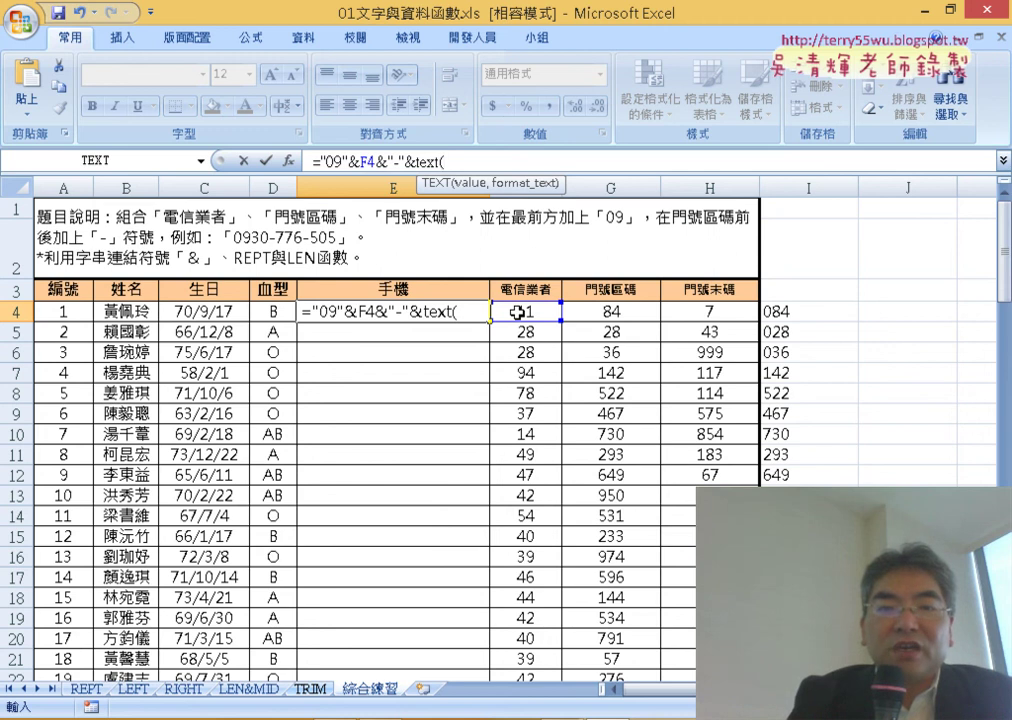
click(632, 313)
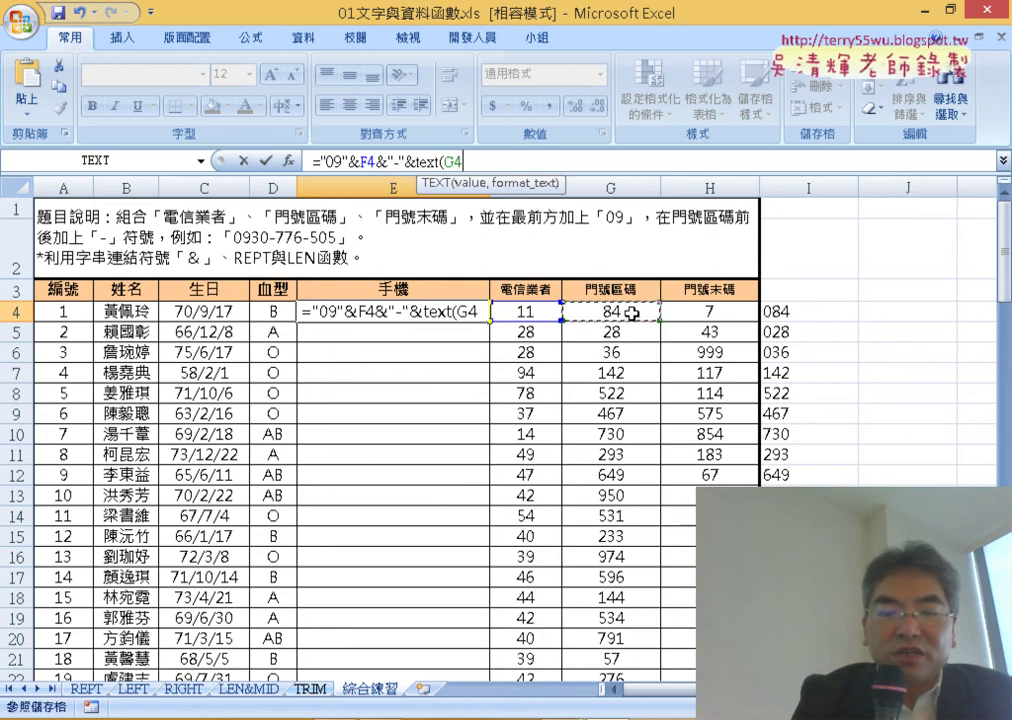
text(,)
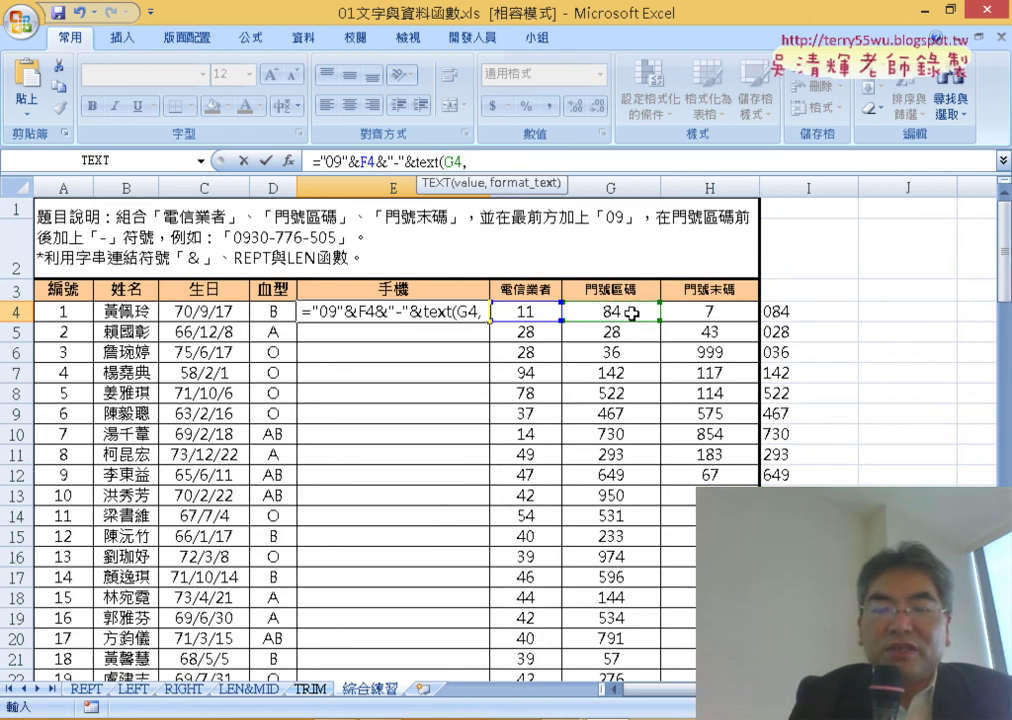
text(")
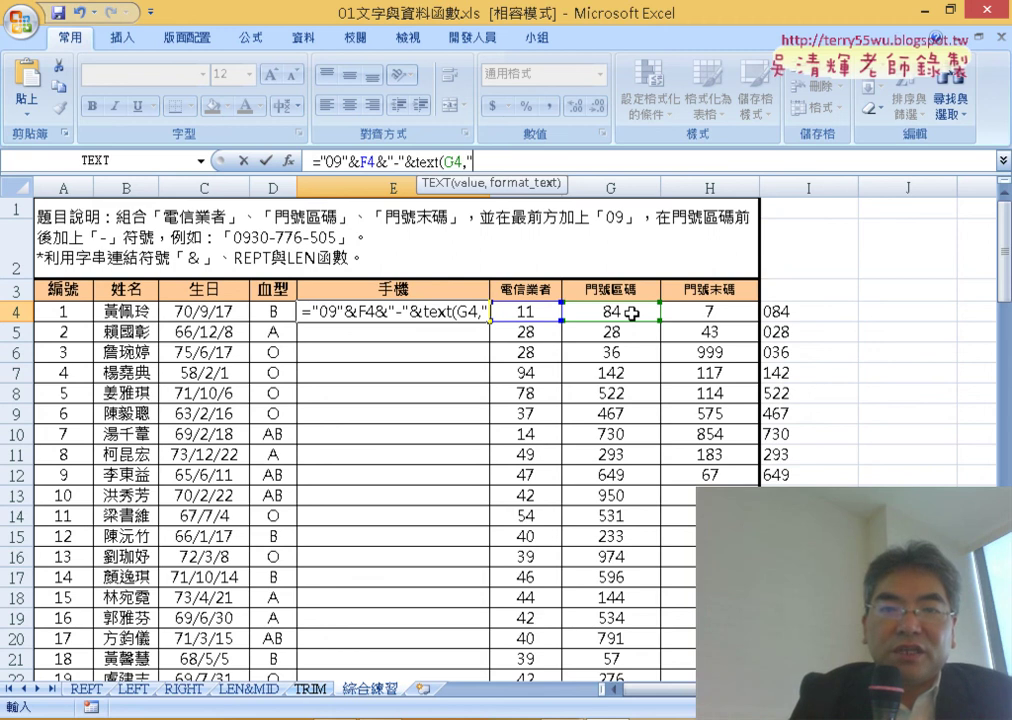
text(000)
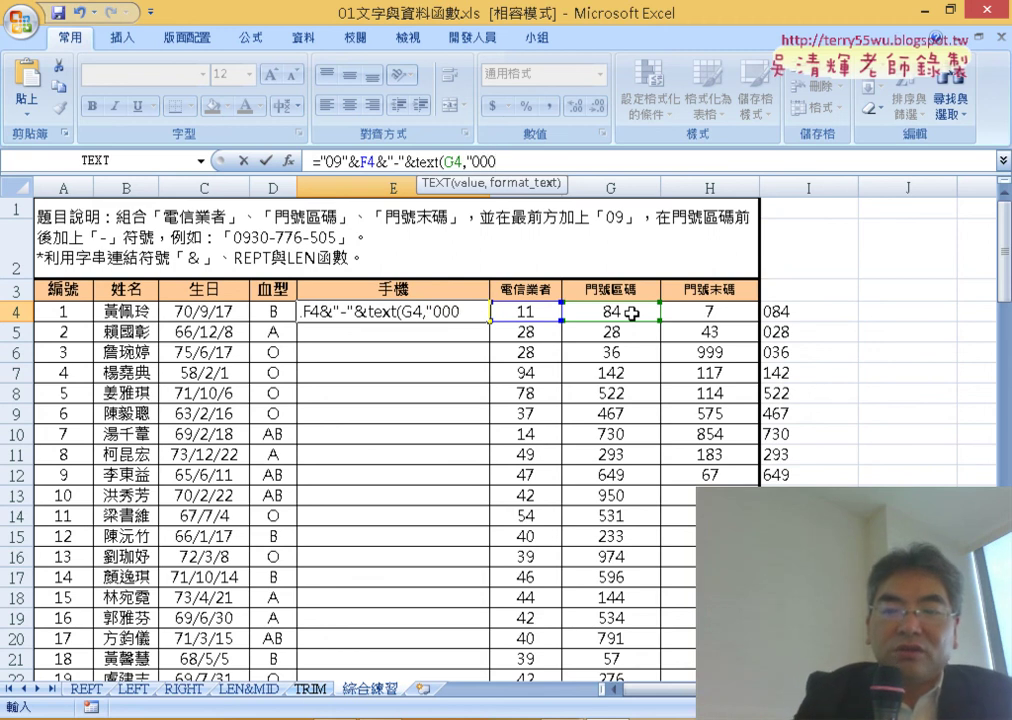
text(")
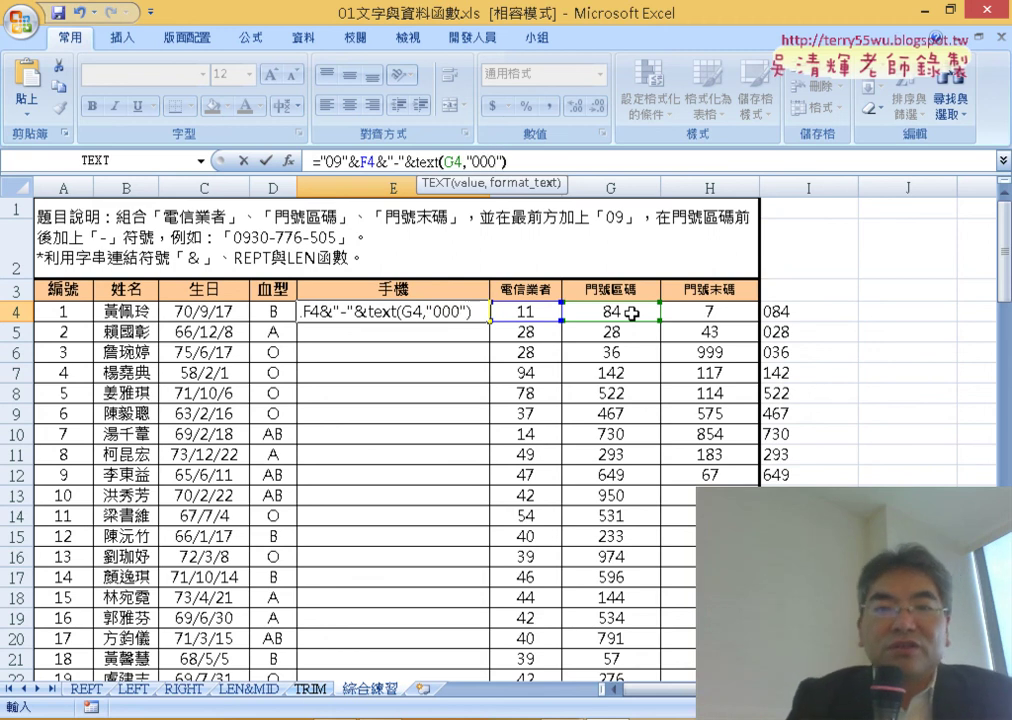
text())
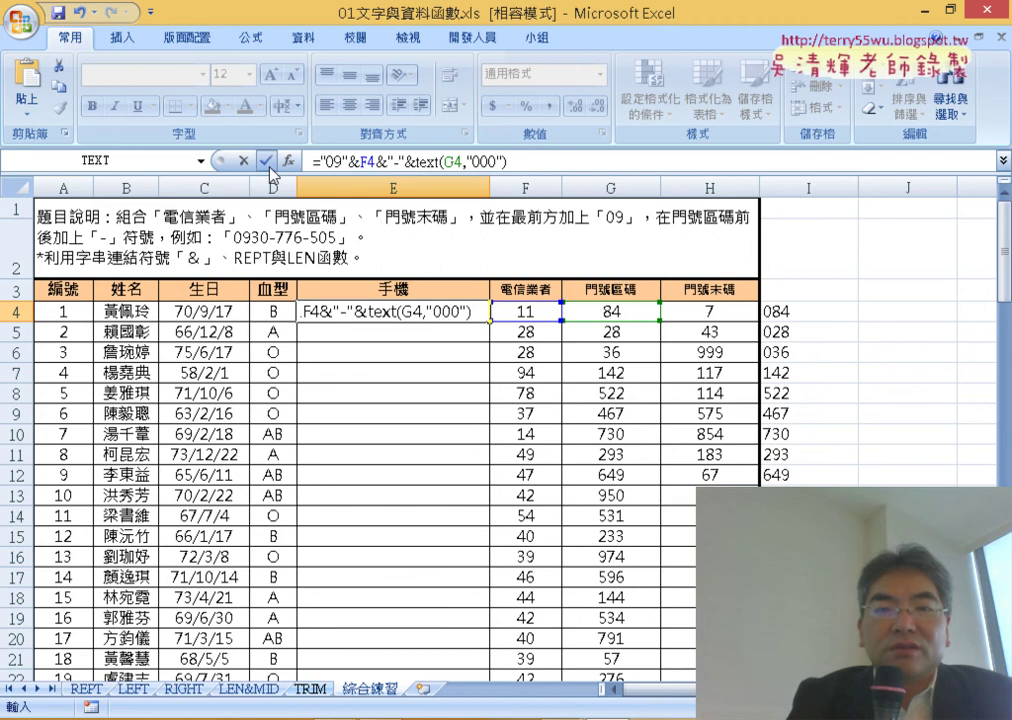
click(269, 168)
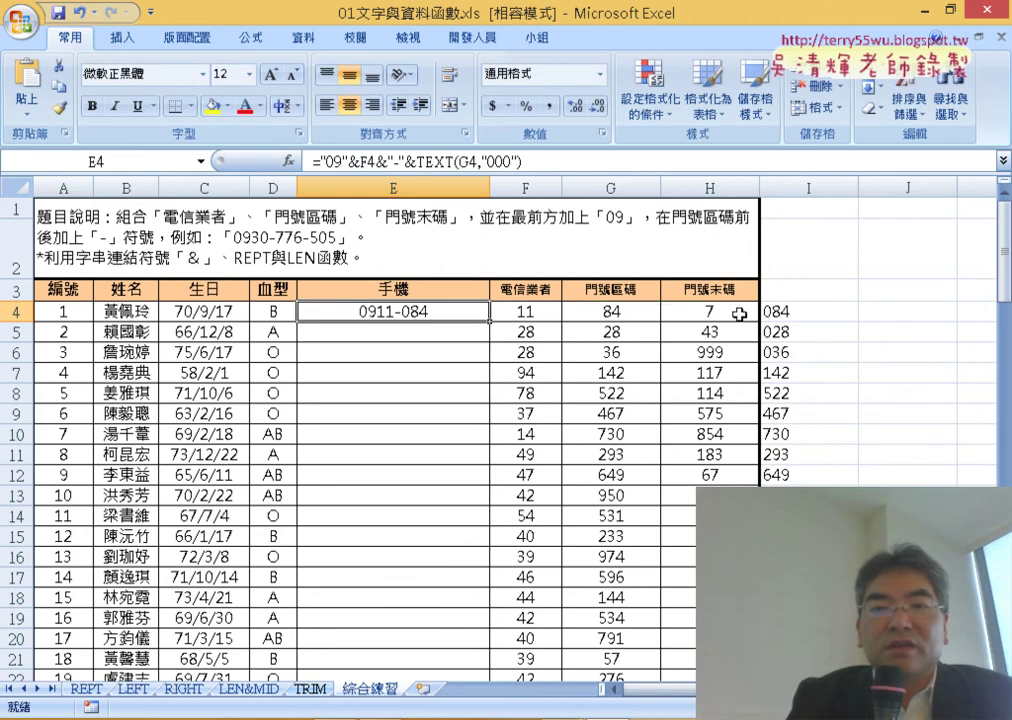
click(402, 161)
drag(376, 161, 384, 161)
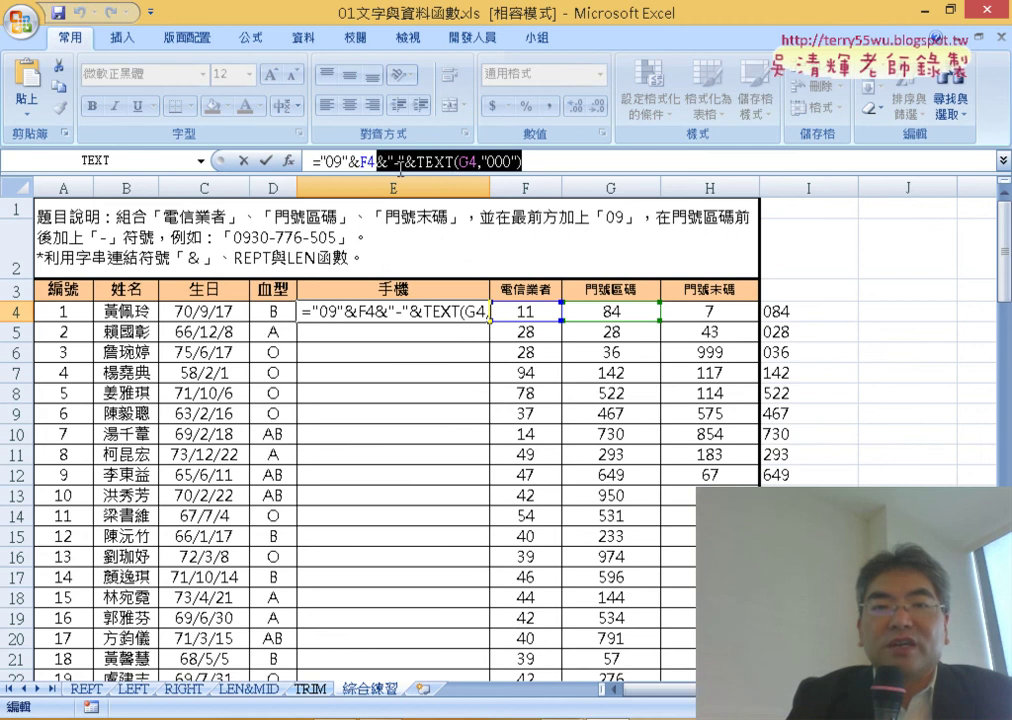
right_click(572, 163)
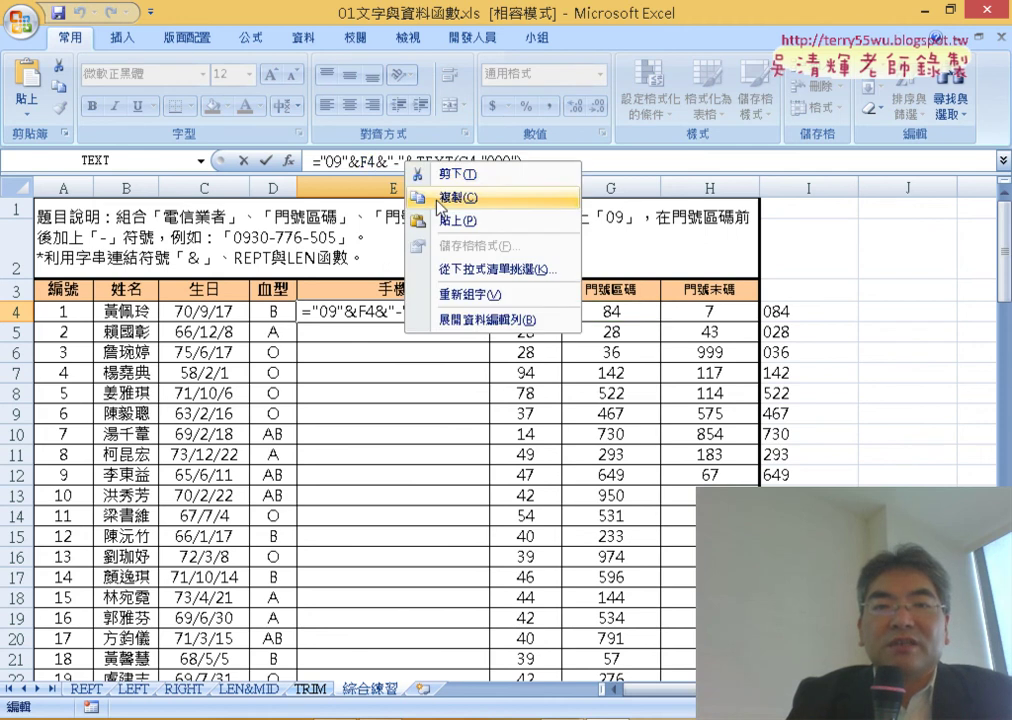
click(600, 198)
click(540, 161)
right_click(540, 161)
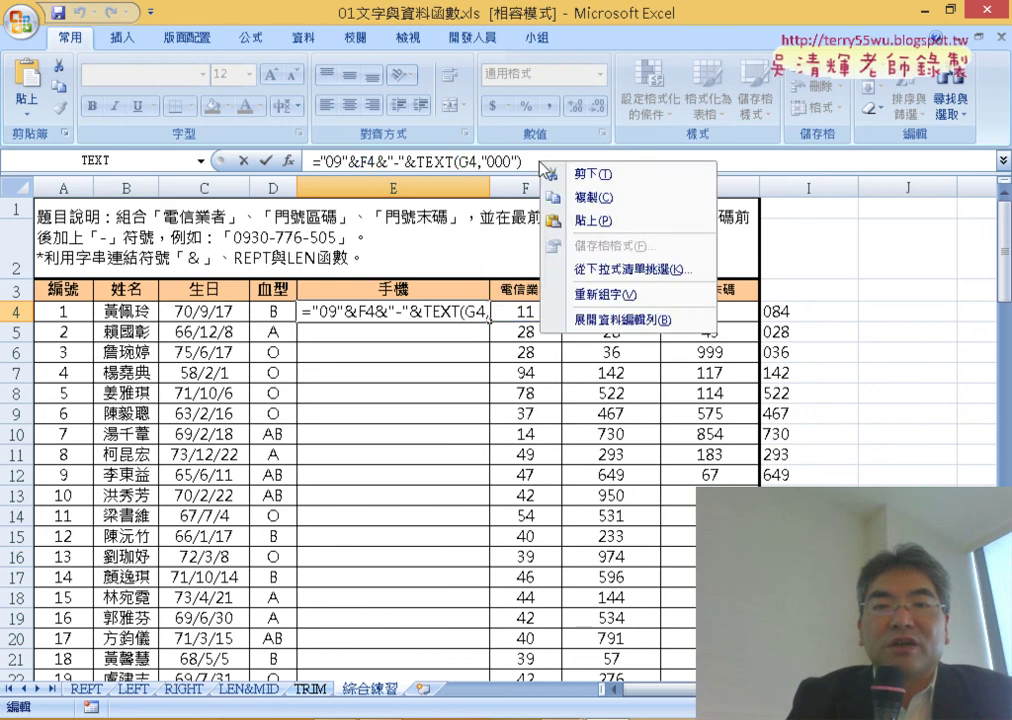
click(600, 219)
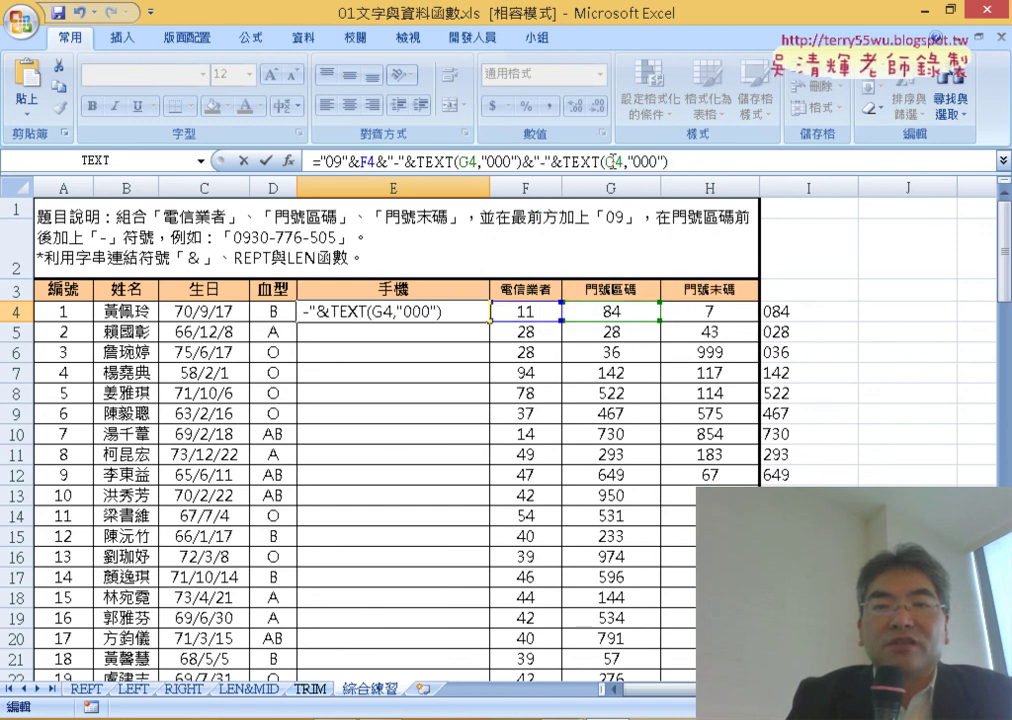
click(611, 161)
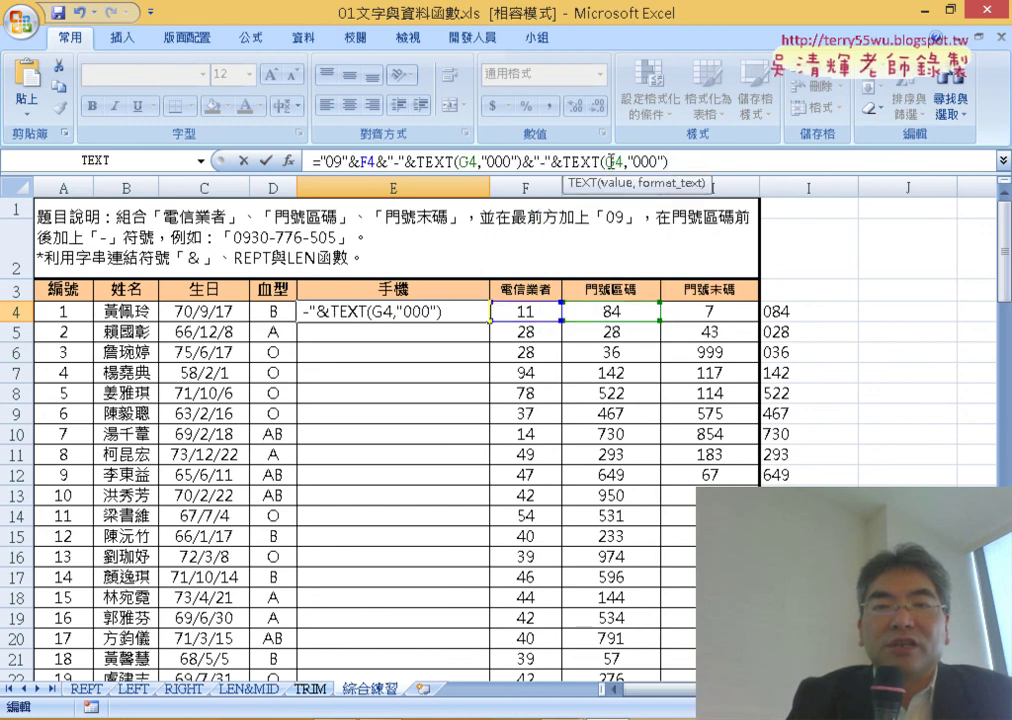
click(710, 311)
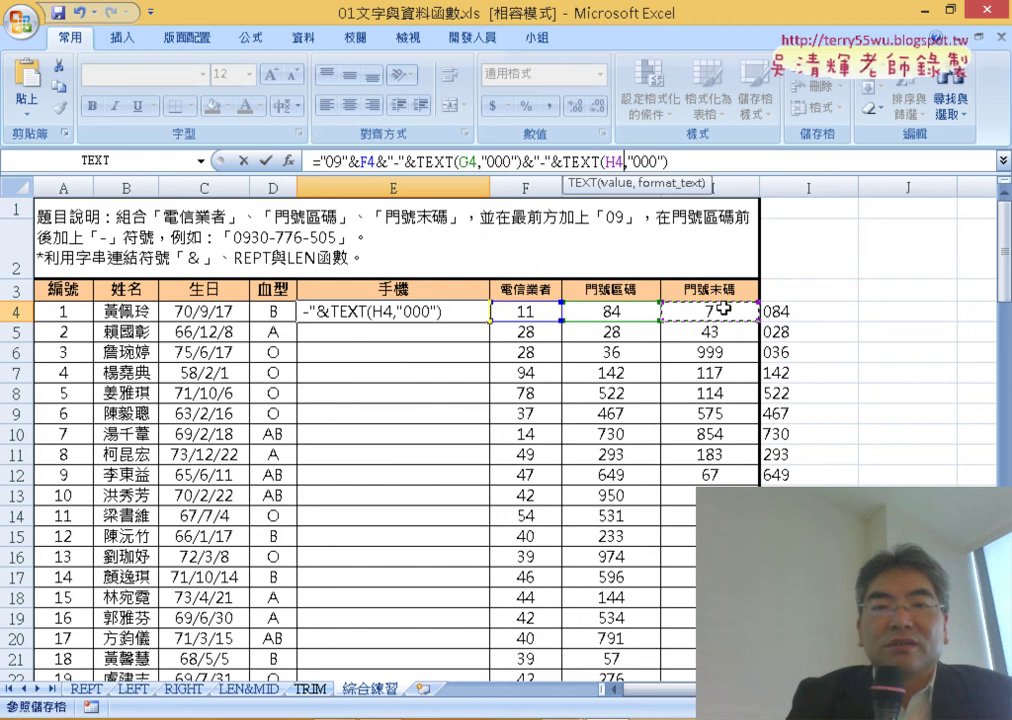
click(267, 163)
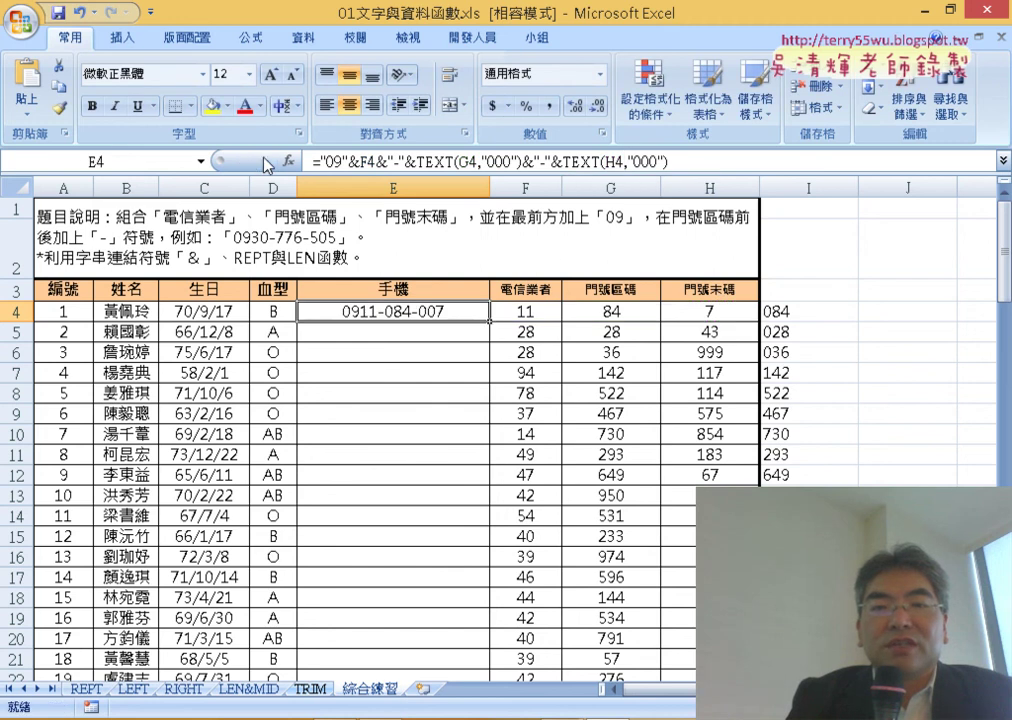
Fill E4's phone formula down the entire 手機 column.
double_click(489, 321)
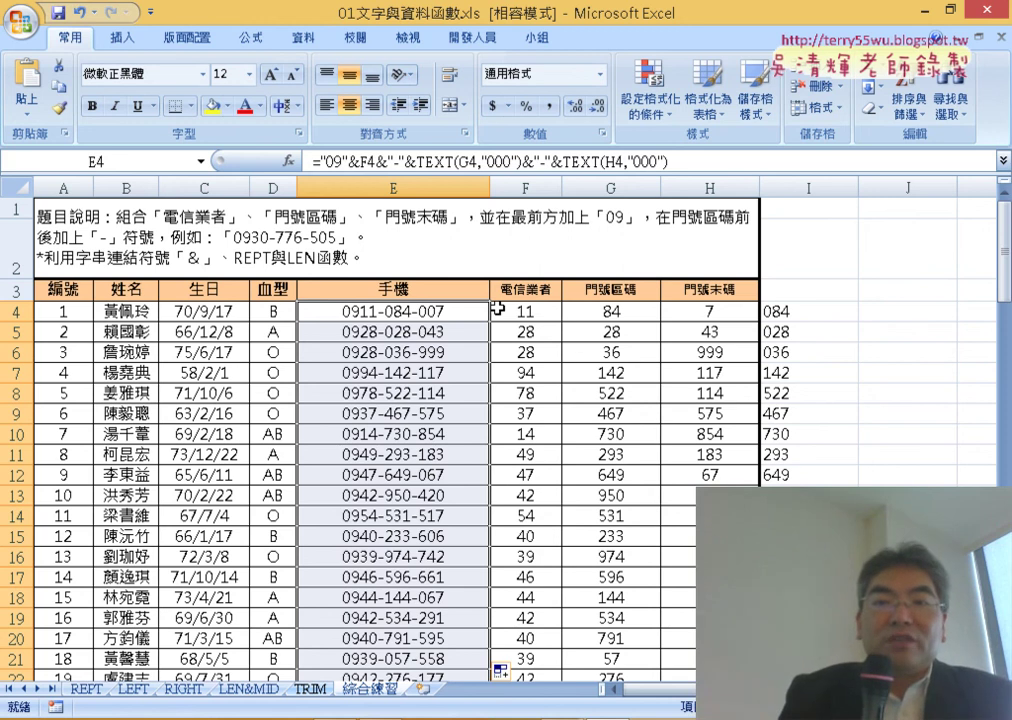
Clear column I's helper values and inspect the birthday dates in column C.
click(802, 176)
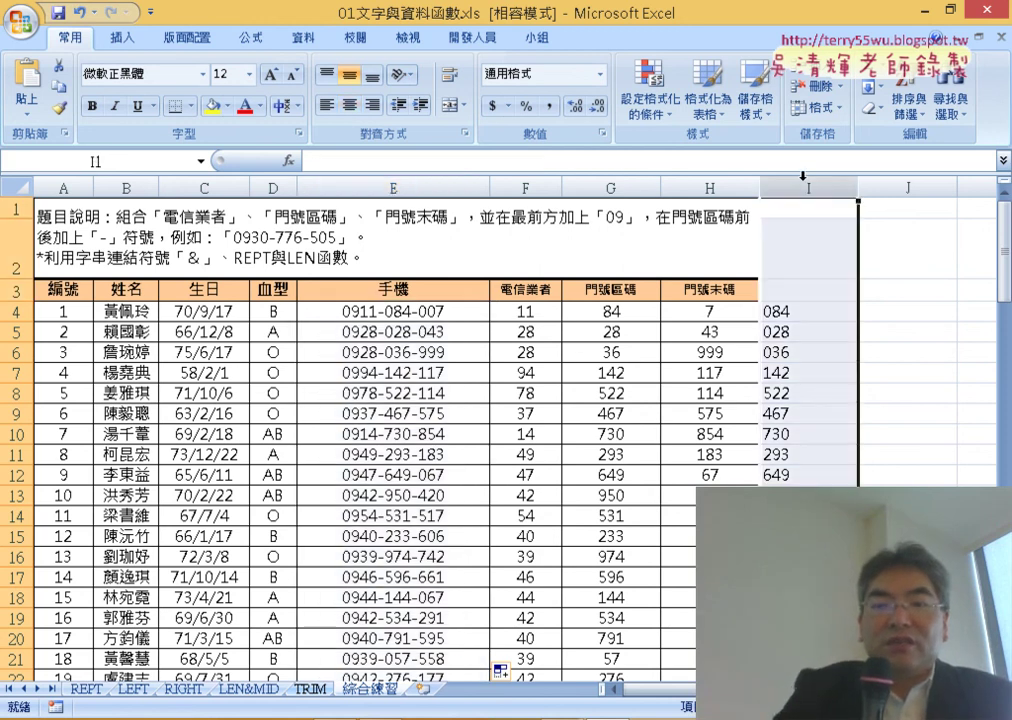
key(Delete)
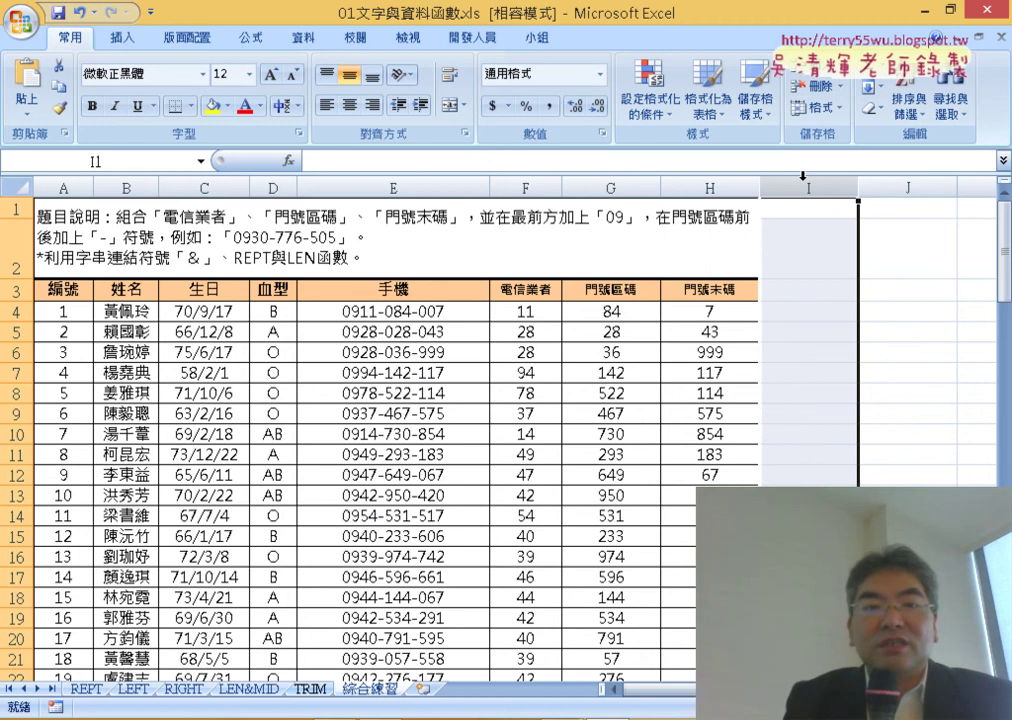
click(205, 315)
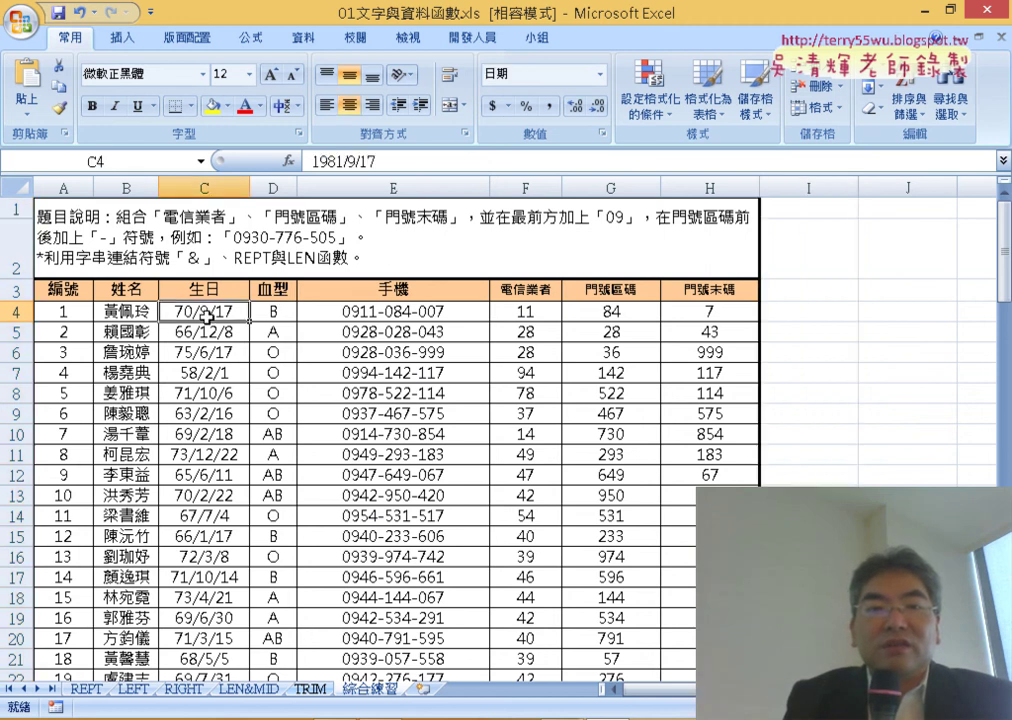
click(188, 184)
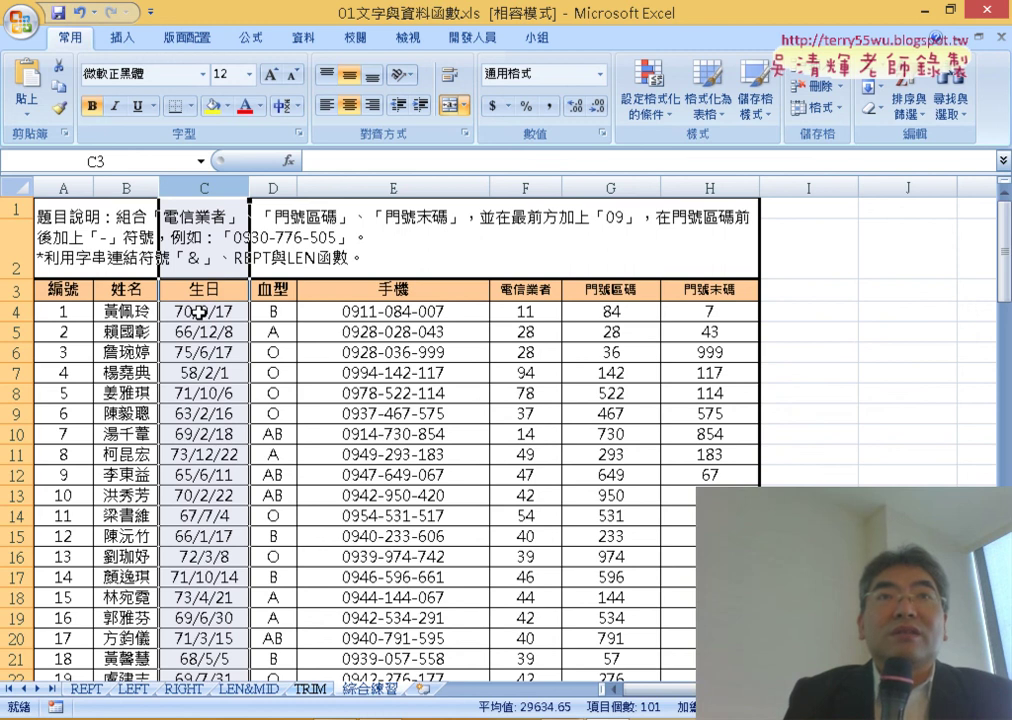
click(195, 330)
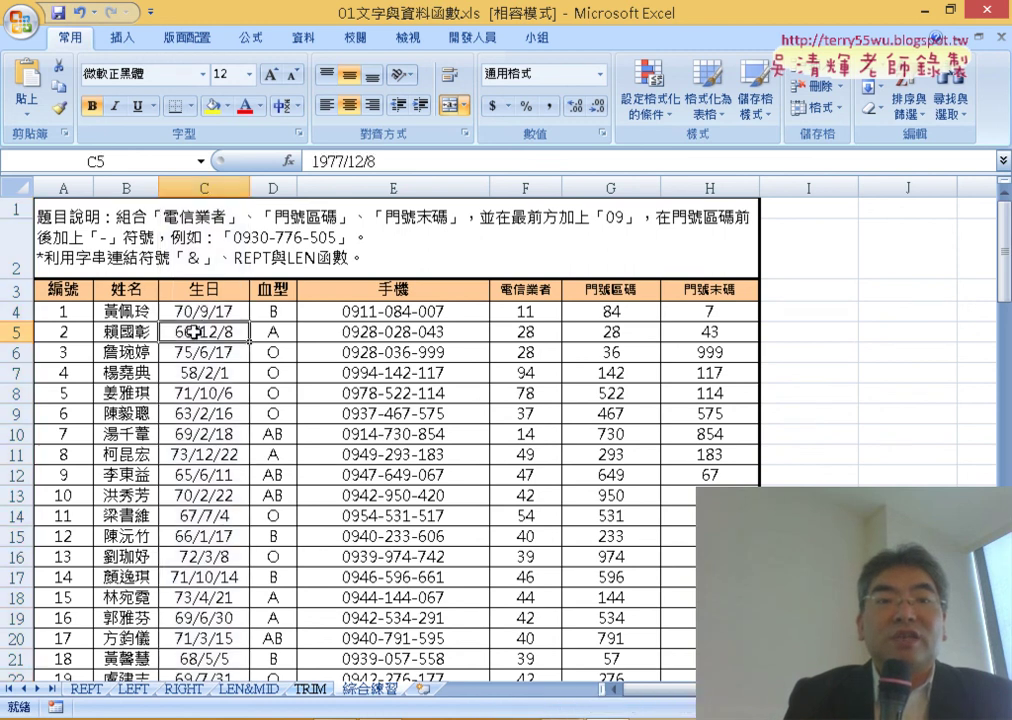
click(197, 353)
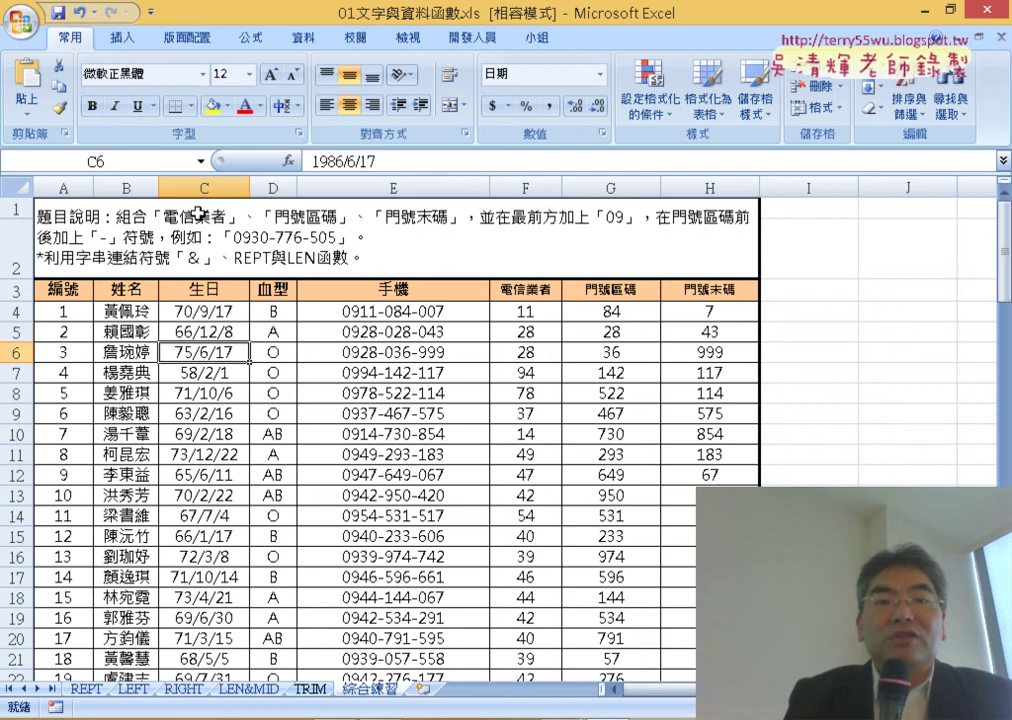
click(205, 290)
key(ctrl+shift+Down)
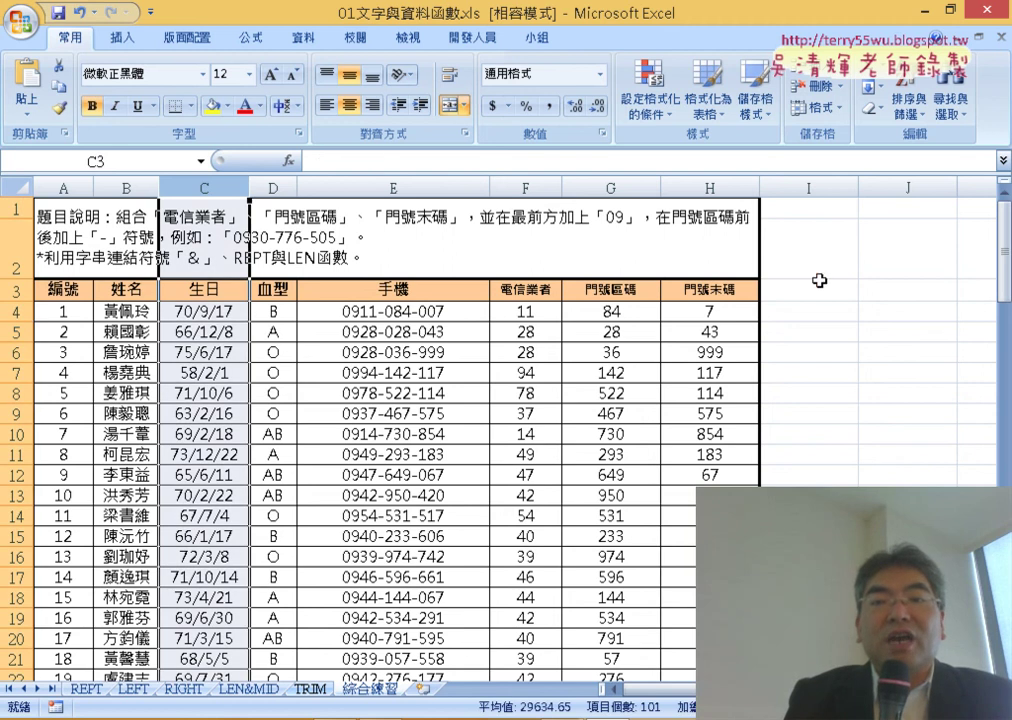
click(820, 290)
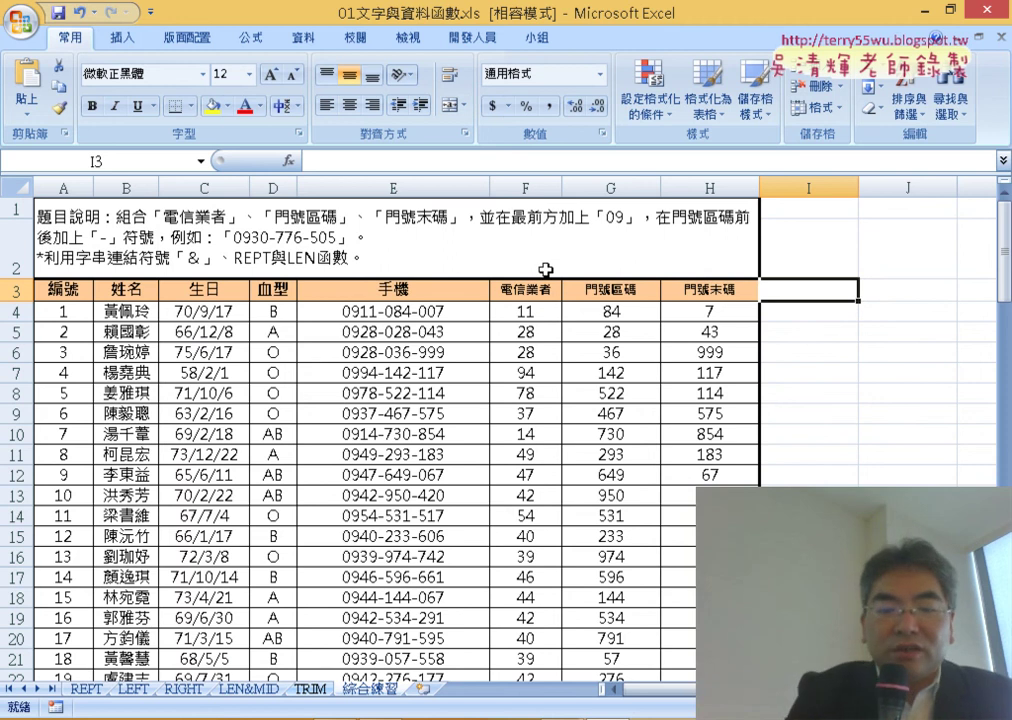
Add a 年次 header in I3 formatted like the H3 header.
text(年)
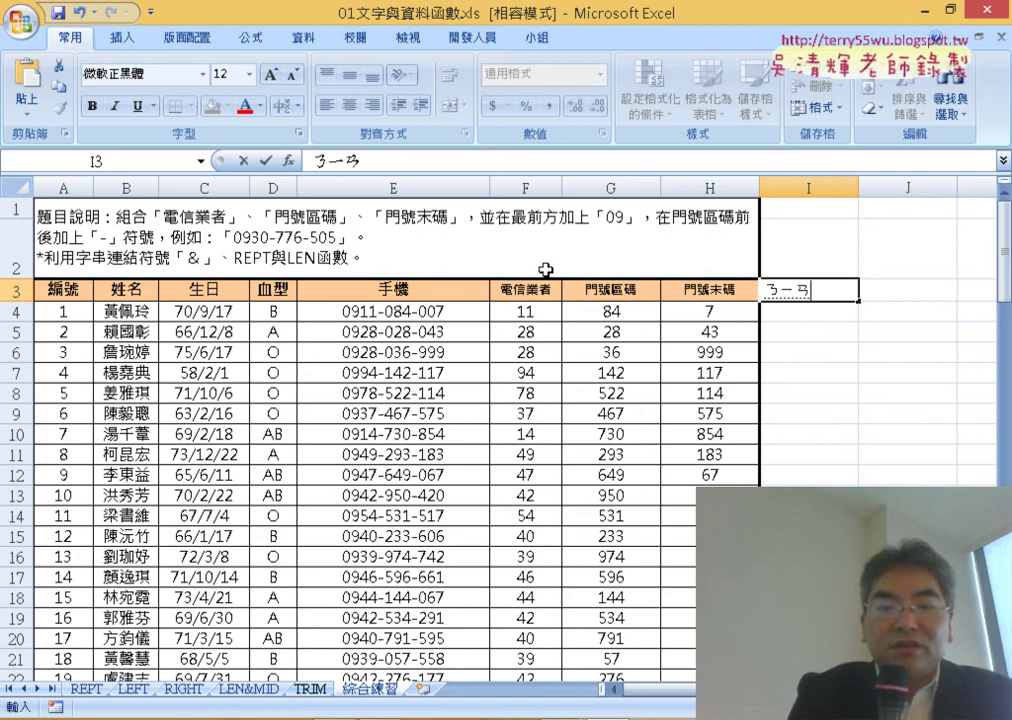
text(次)
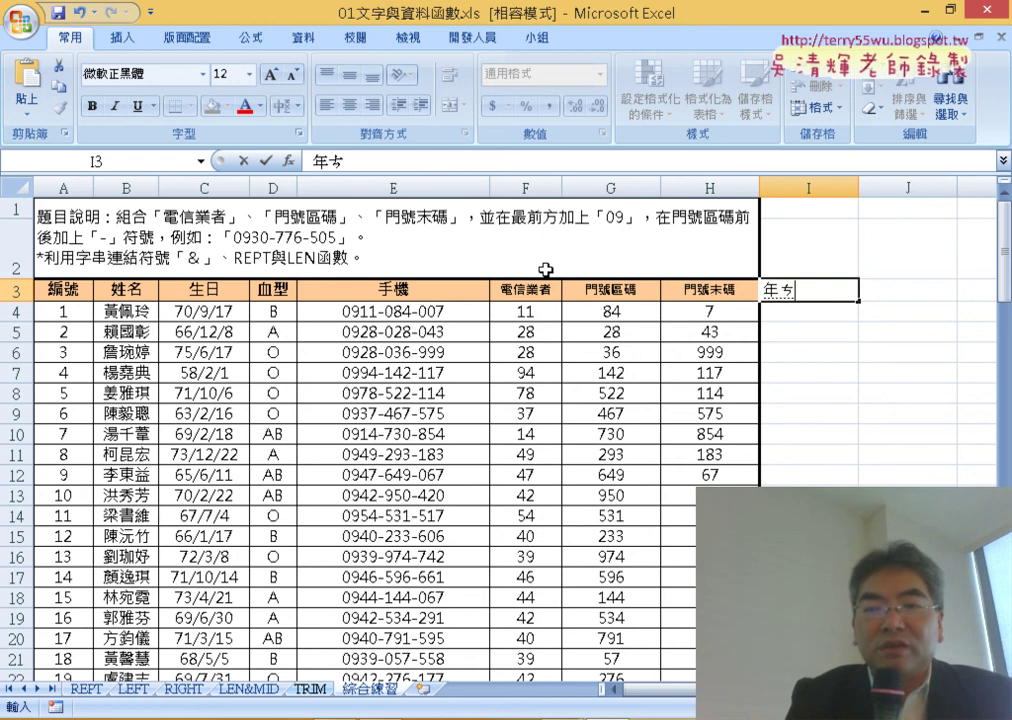
key(Return)
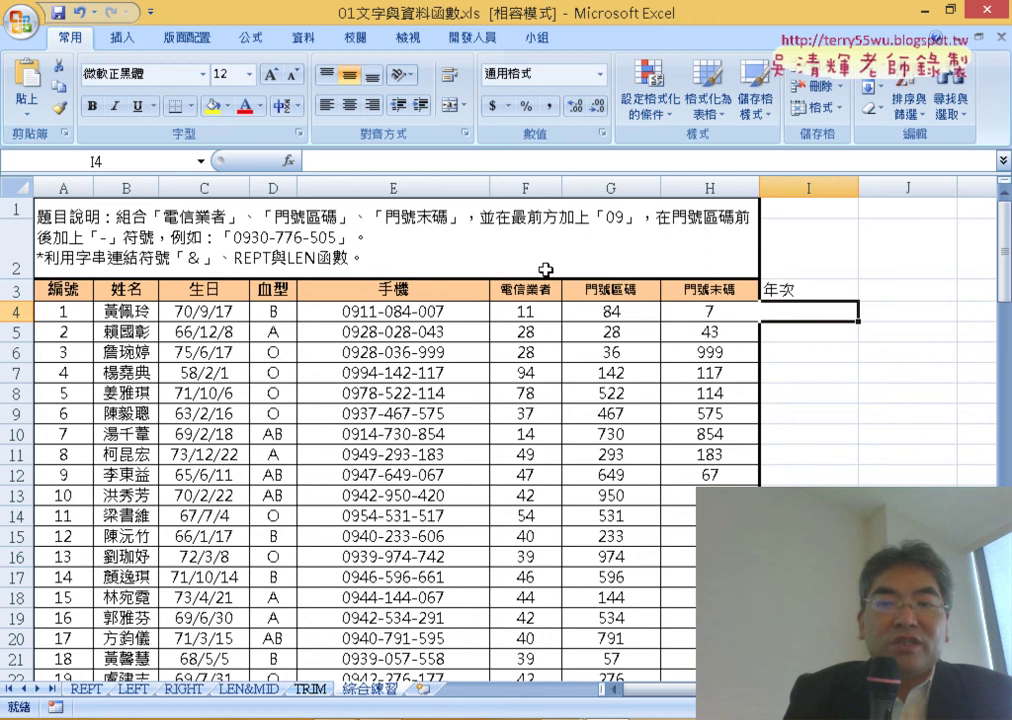
click(761, 289)
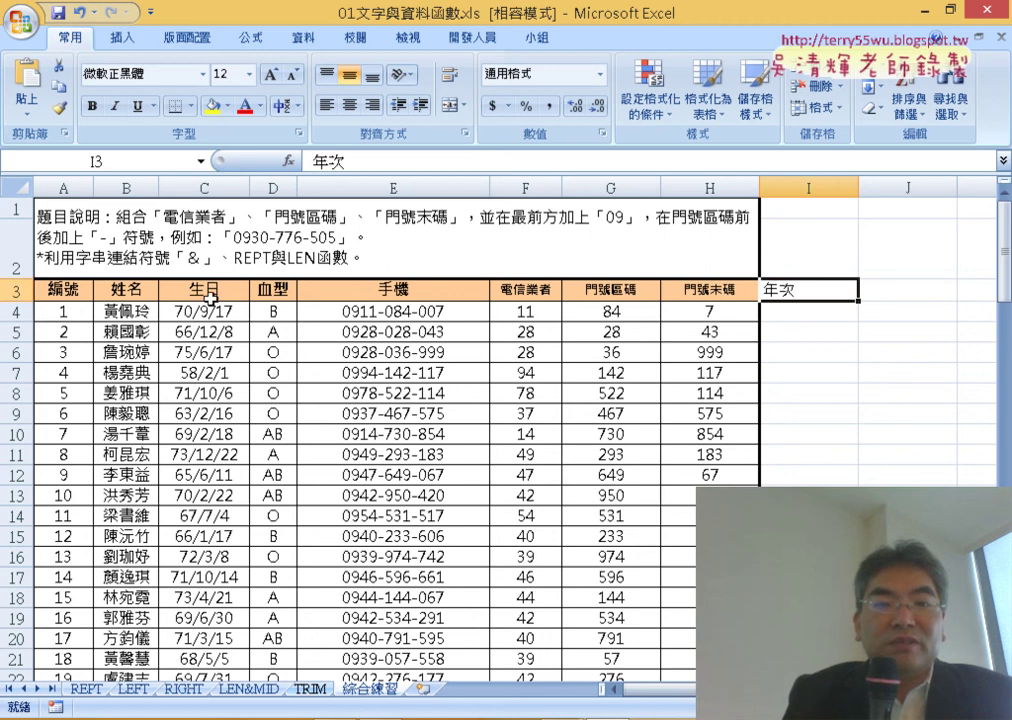
click(683, 290)
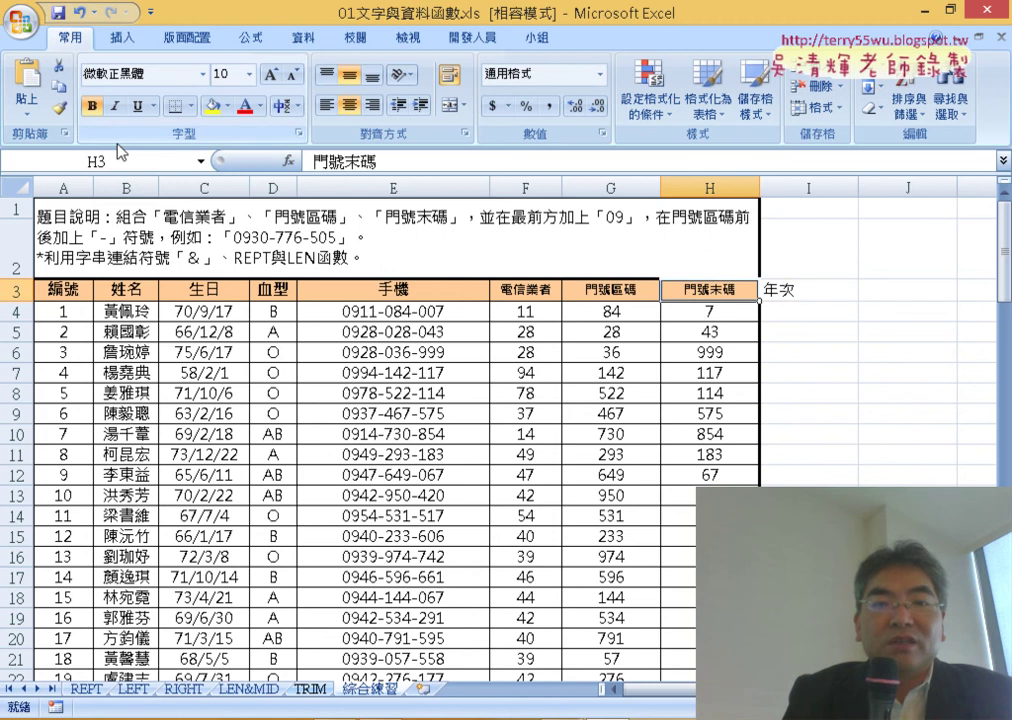
click(59, 107)
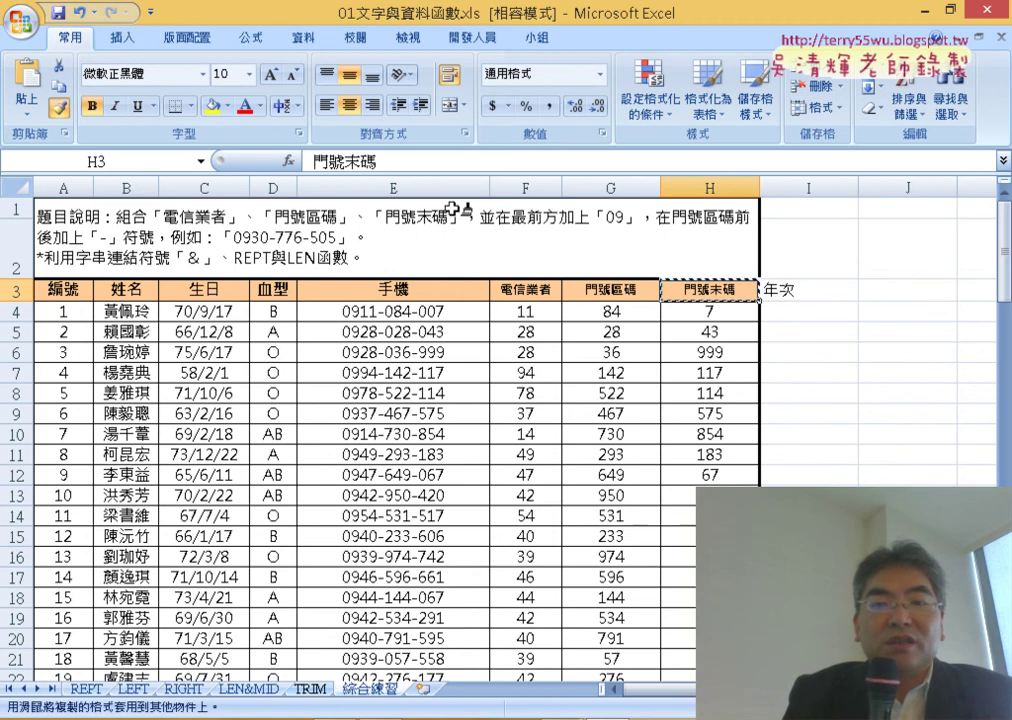
click(780, 289)
Check C4's stored birthday 1981/9/17 and select the first 年次 cell, I4.
click(820, 312)
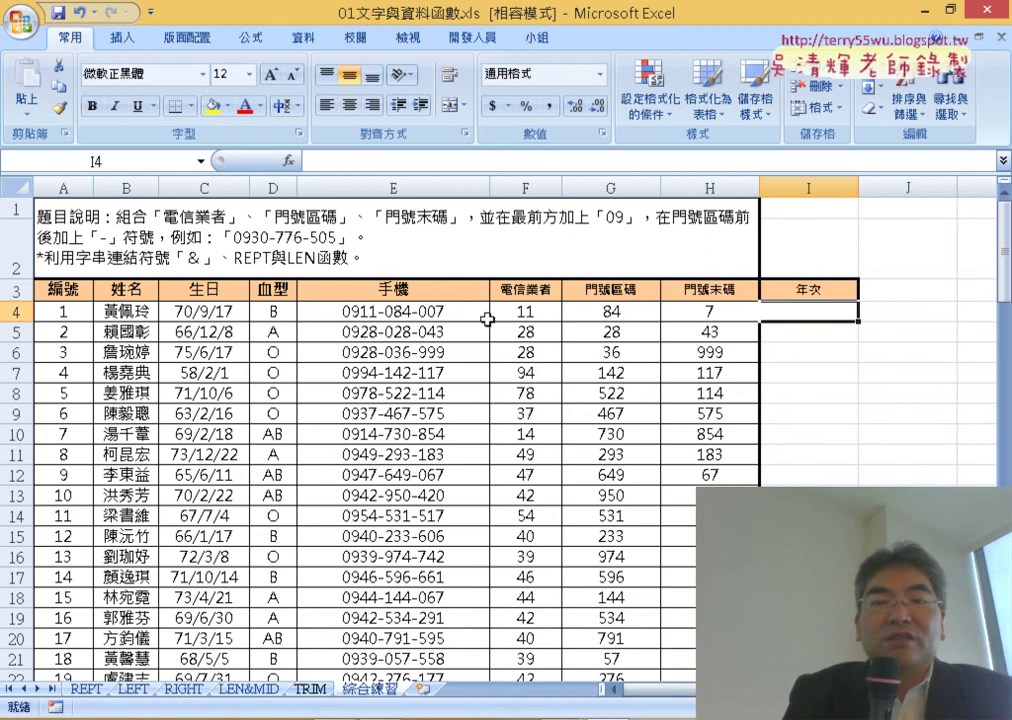
click(222, 312)
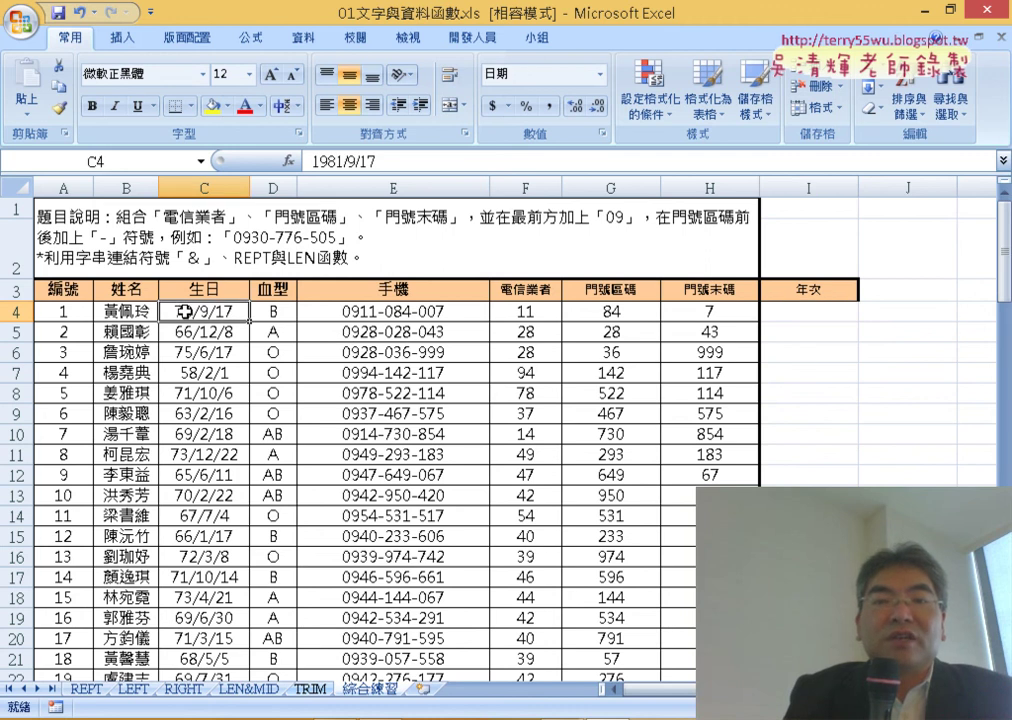
click(808, 311)
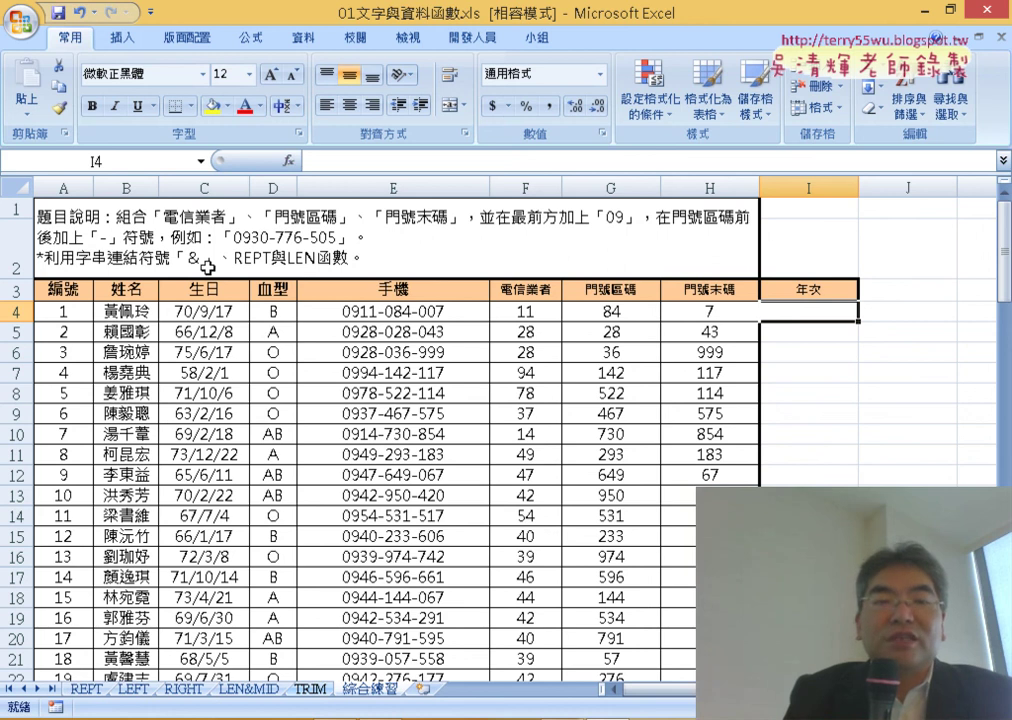
Start inserting a function in I4, try the FIXED function, then abandon it.
click(289, 160)
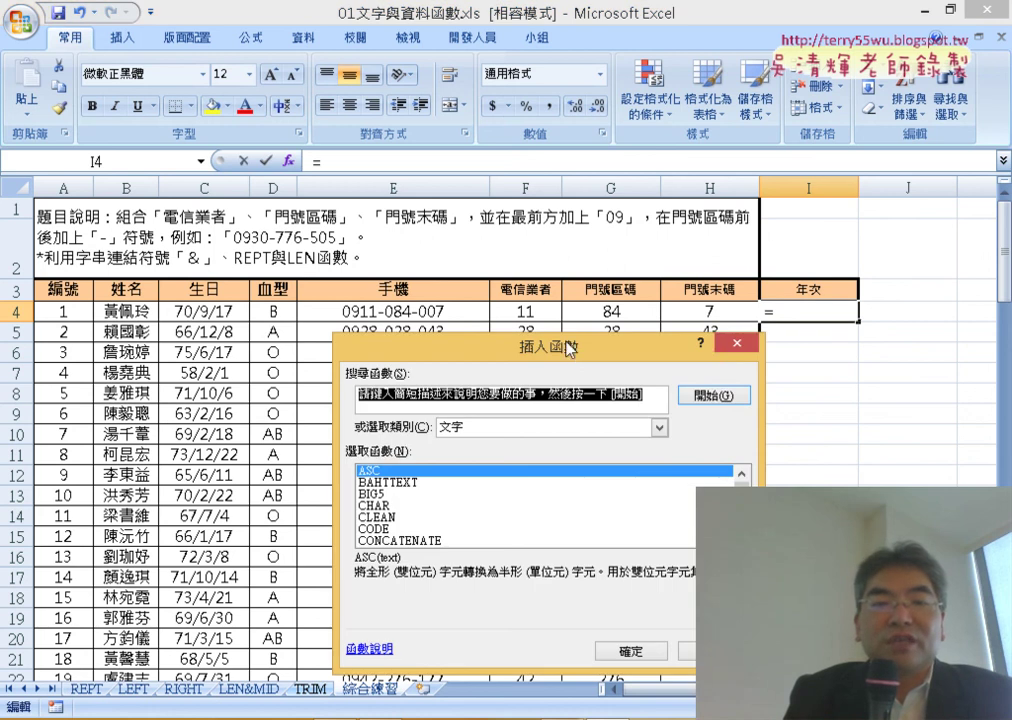
drag(569, 348, 525, 130)
click(699, 321)
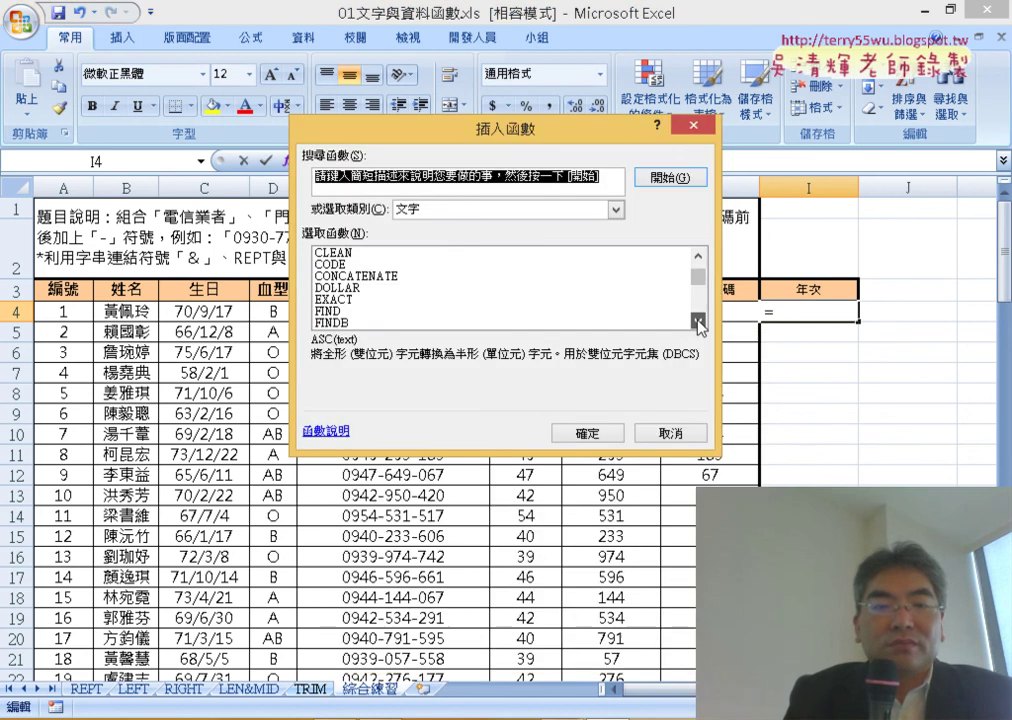
double_click(360, 288)
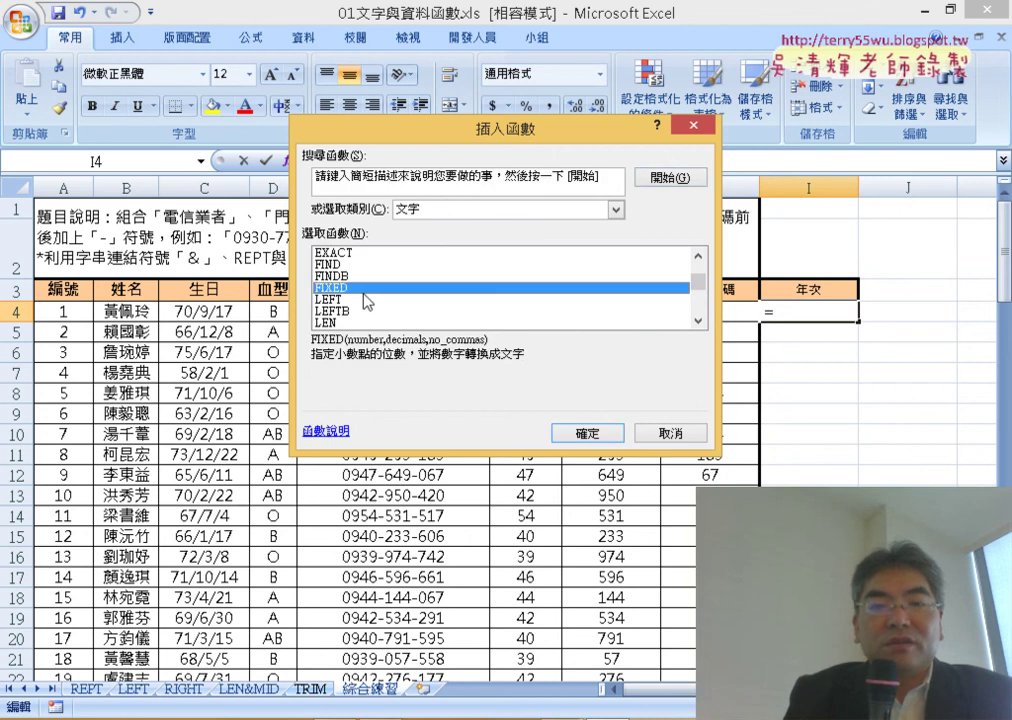
click(705, 400)
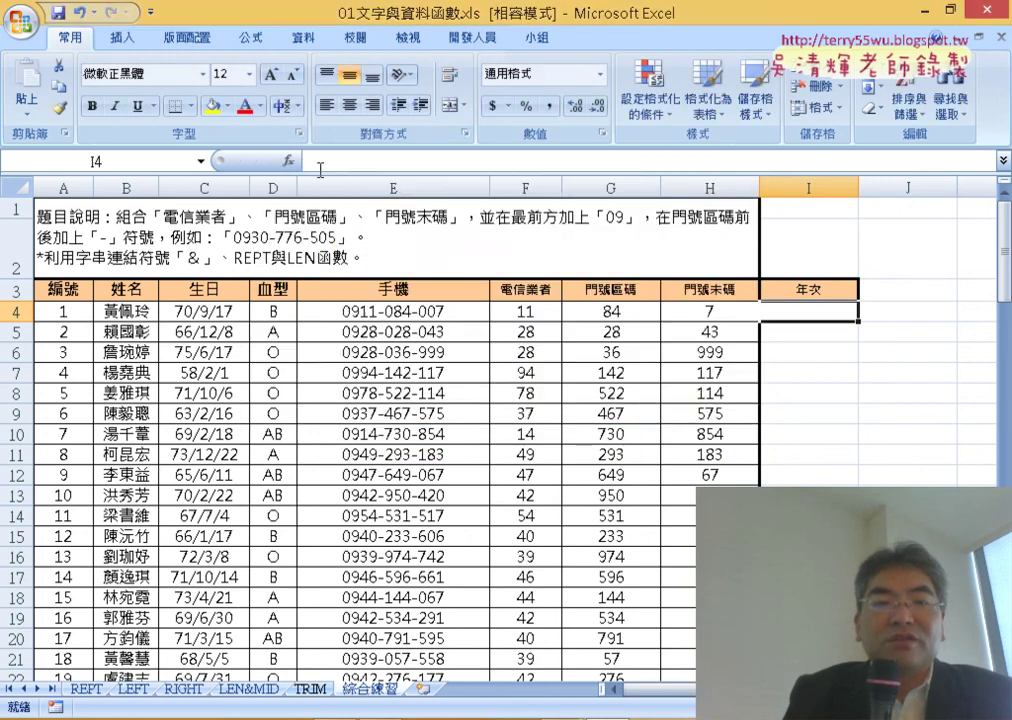
Reopen the function list for I4 and choose the LEFT function.
click(289, 160)
click(699, 321)
click(699, 321)
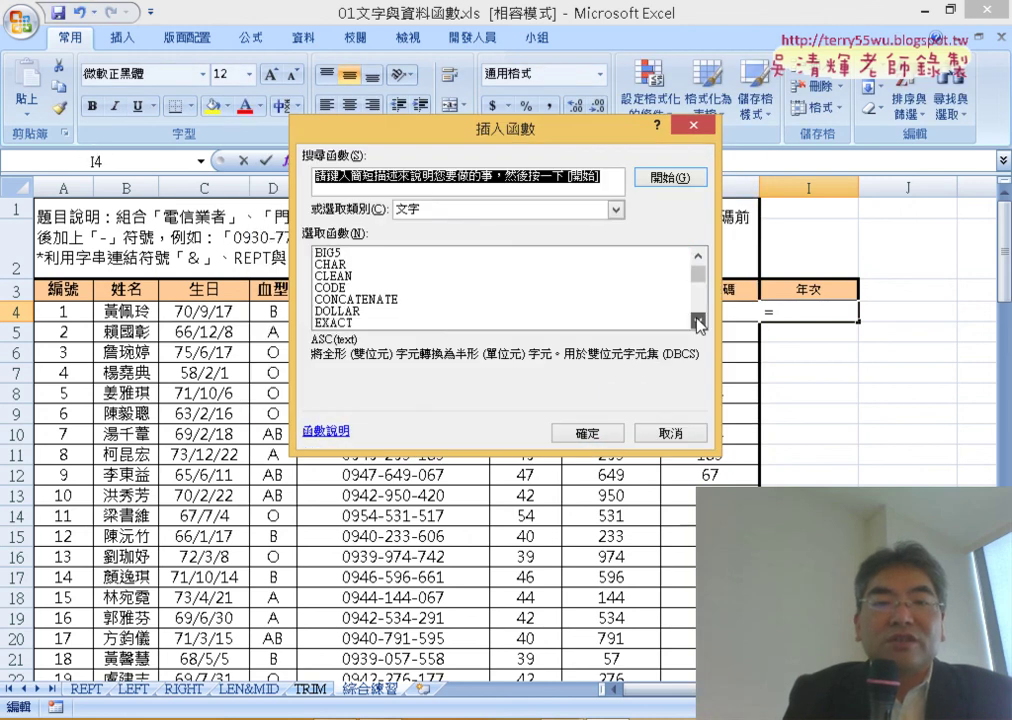
click(699, 321)
click(699, 321)
click(699, 321)
click(699, 321)
click(699, 321)
click(699, 321)
click(699, 321)
click(699, 321)
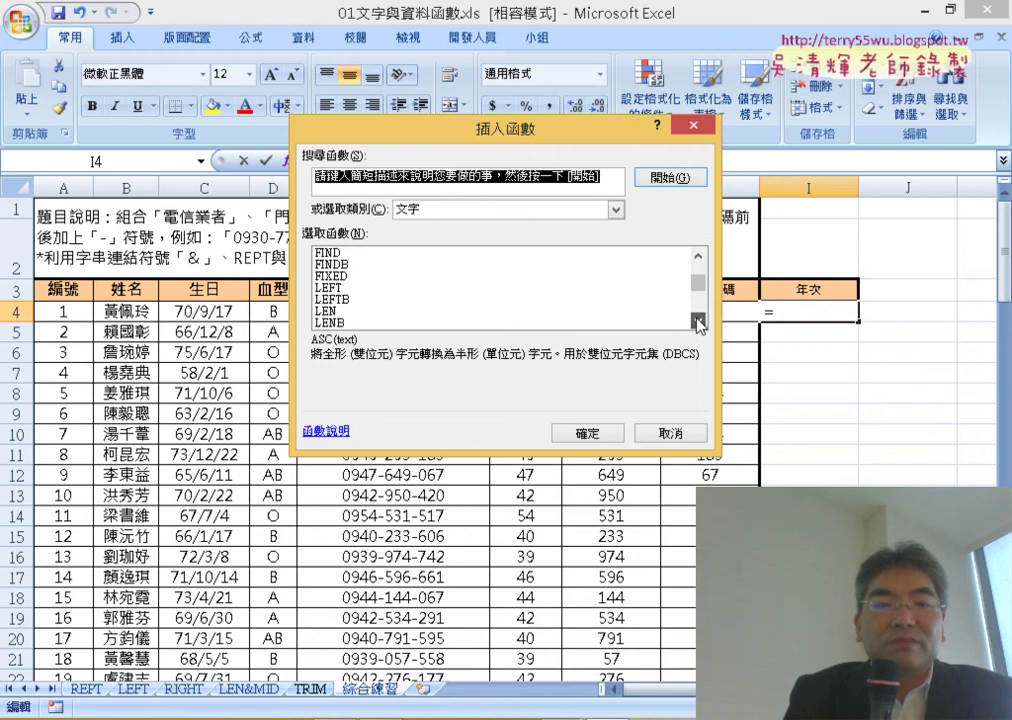
double_click(332, 288)
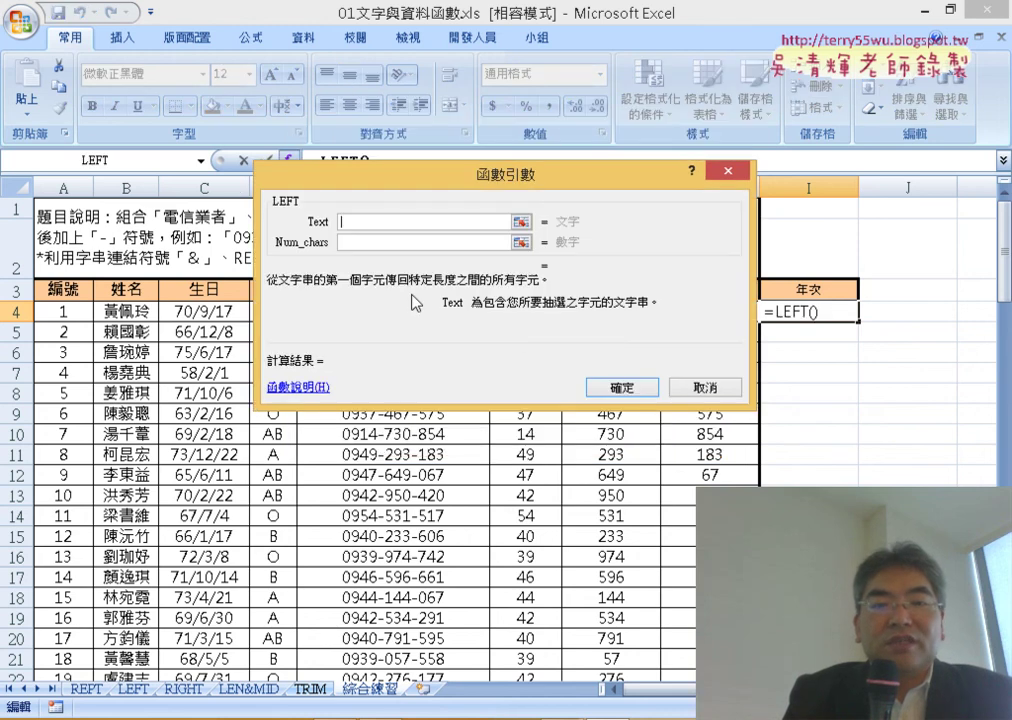
Enter =LEFT(C4,2) with Text C4 and Num_chars 2, then fill it down the 年次 column.
click(205, 311)
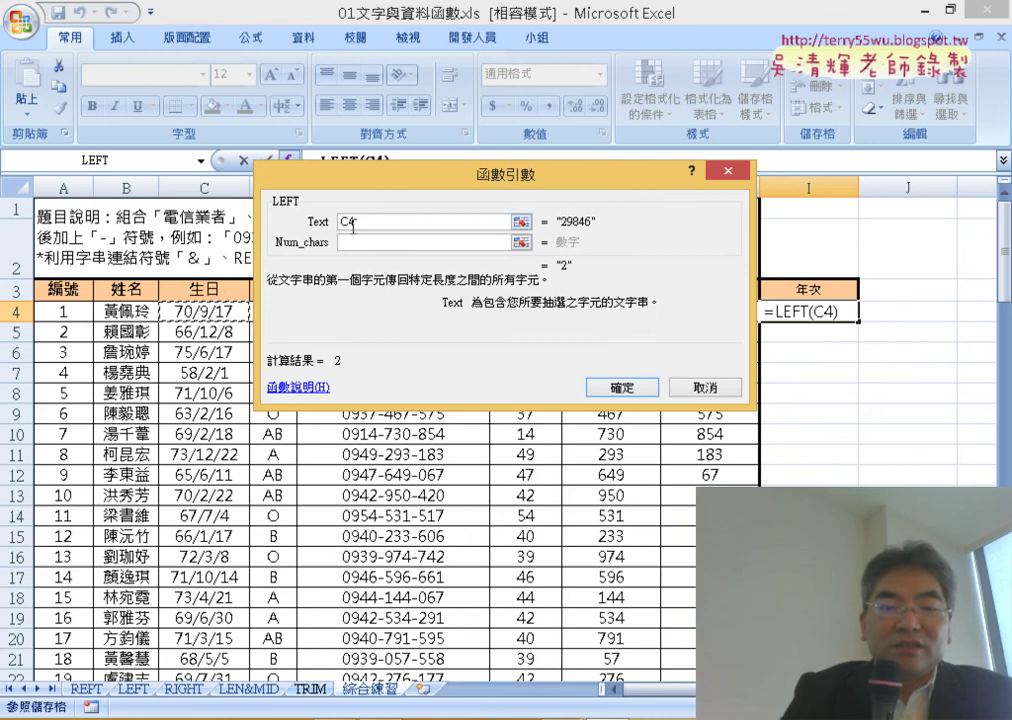
click(360, 242)
text(ˊ)
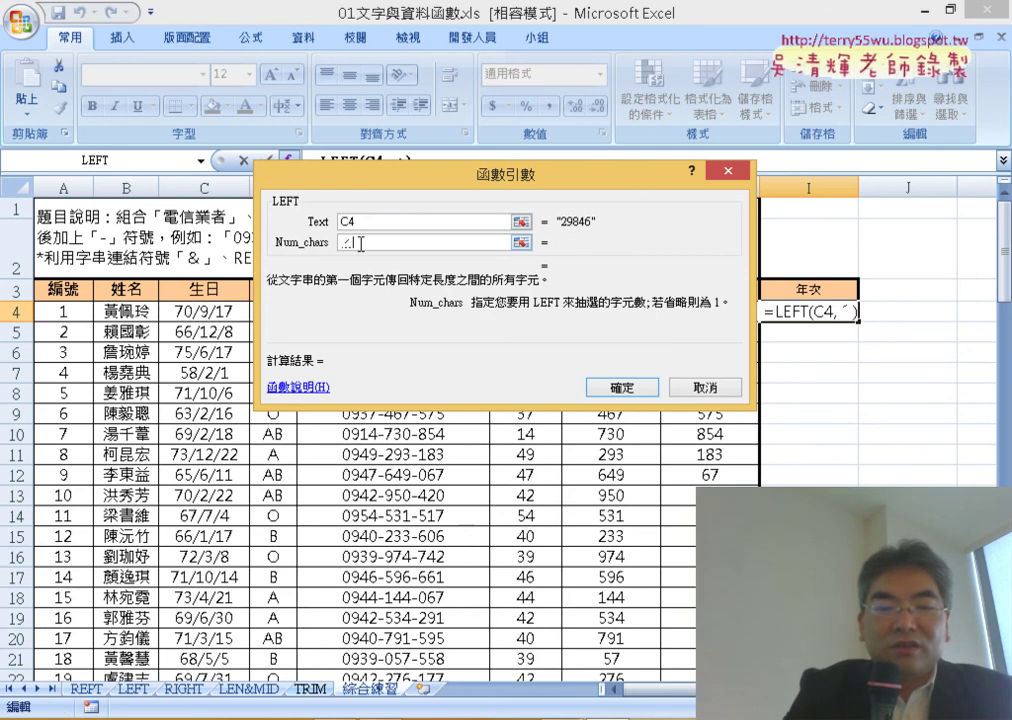
text(2)
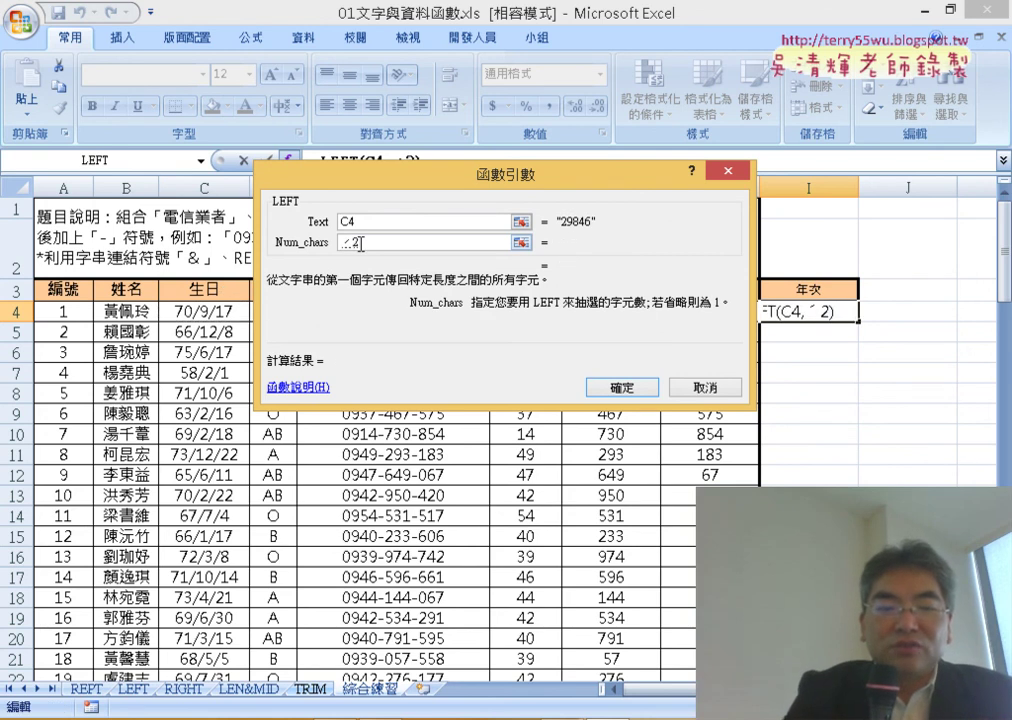
text(ˊ)
key(BackSpace)
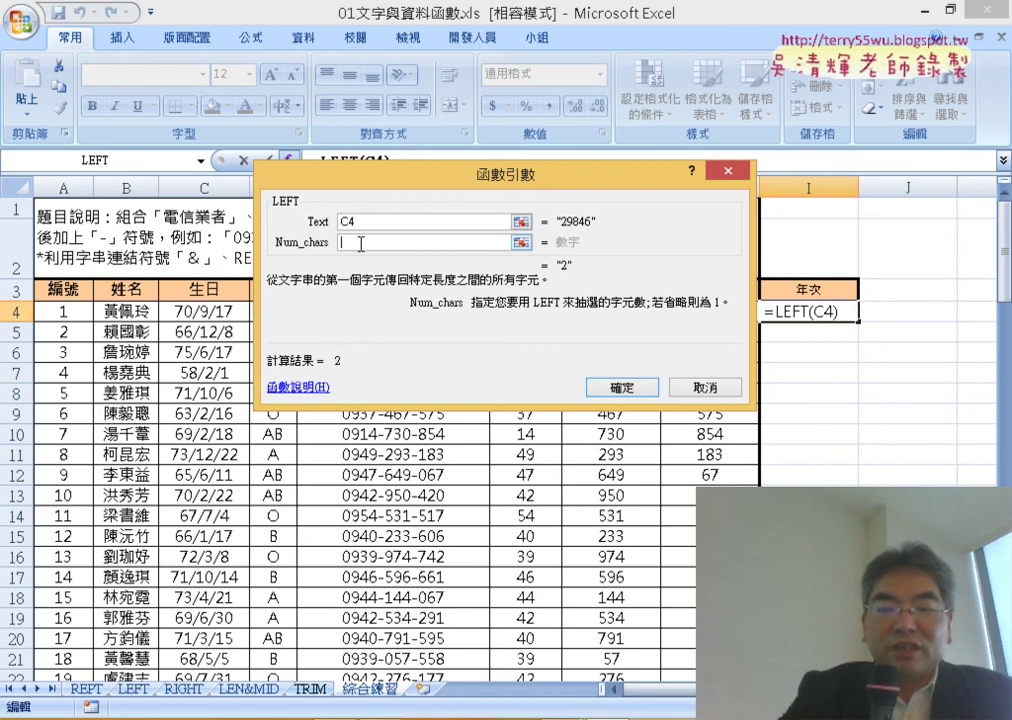
text(ˊ)
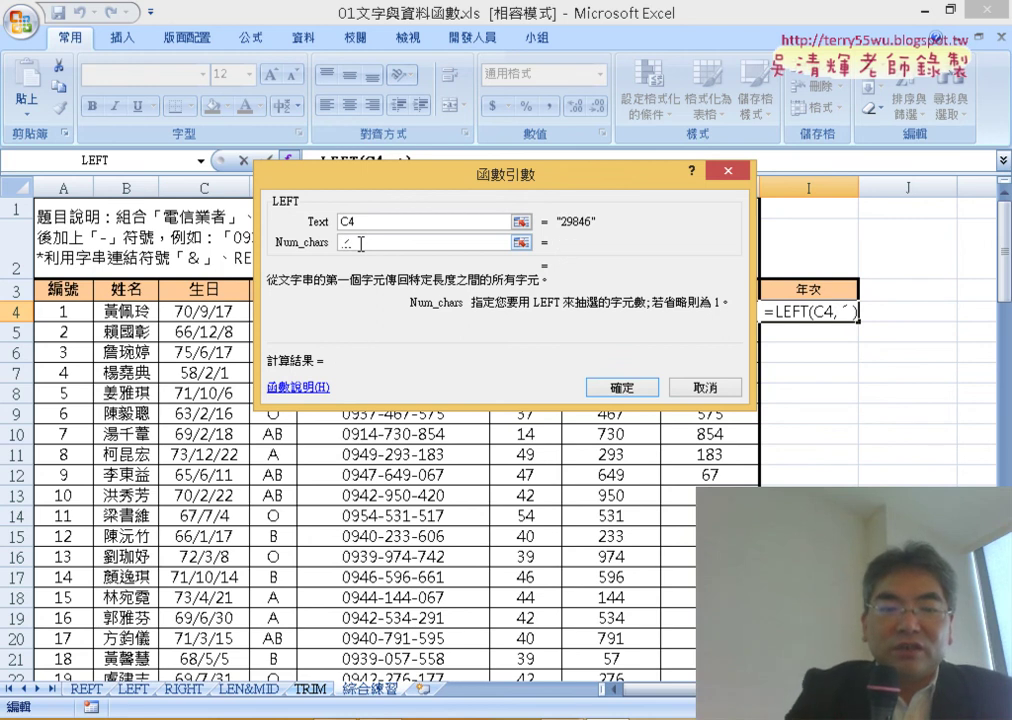
key(BackSpace)
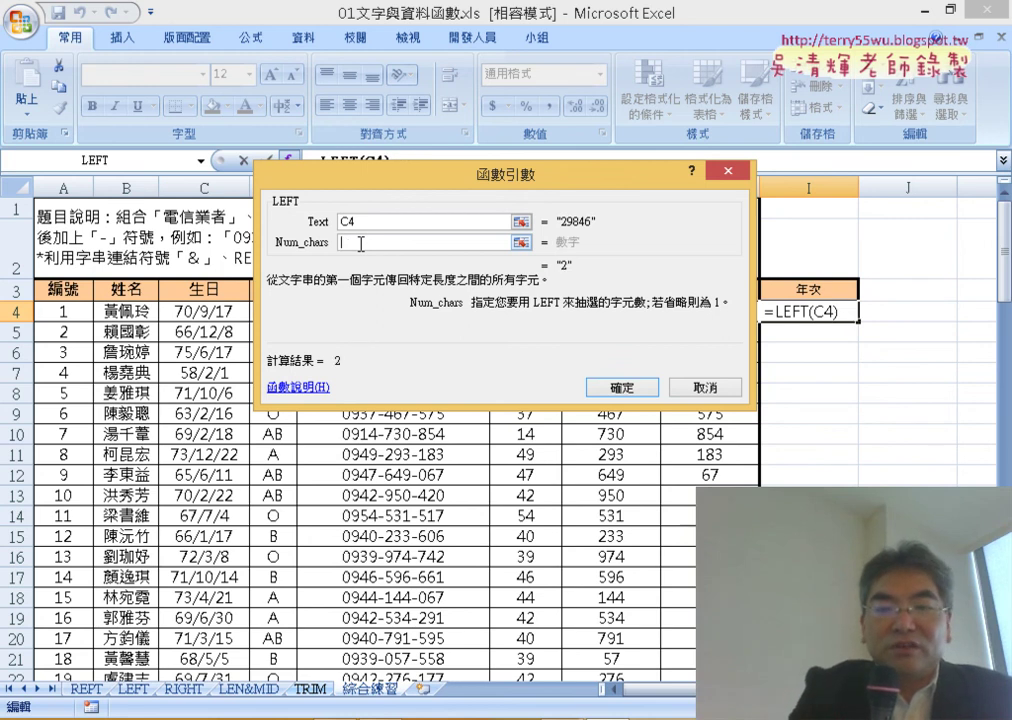
text(2)
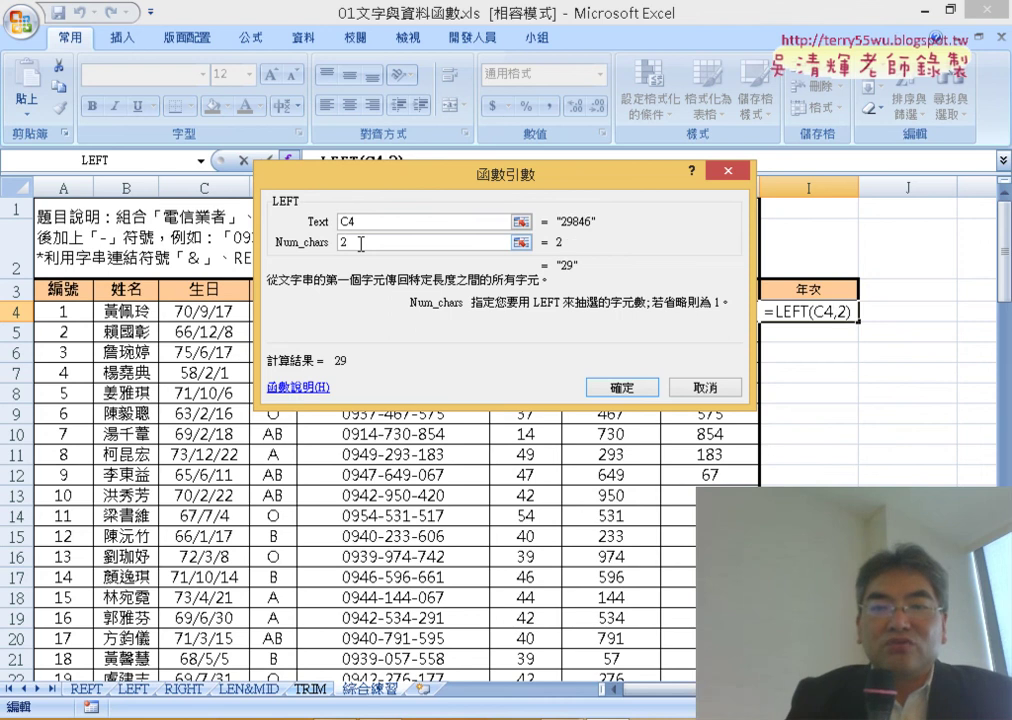
click(622, 387)
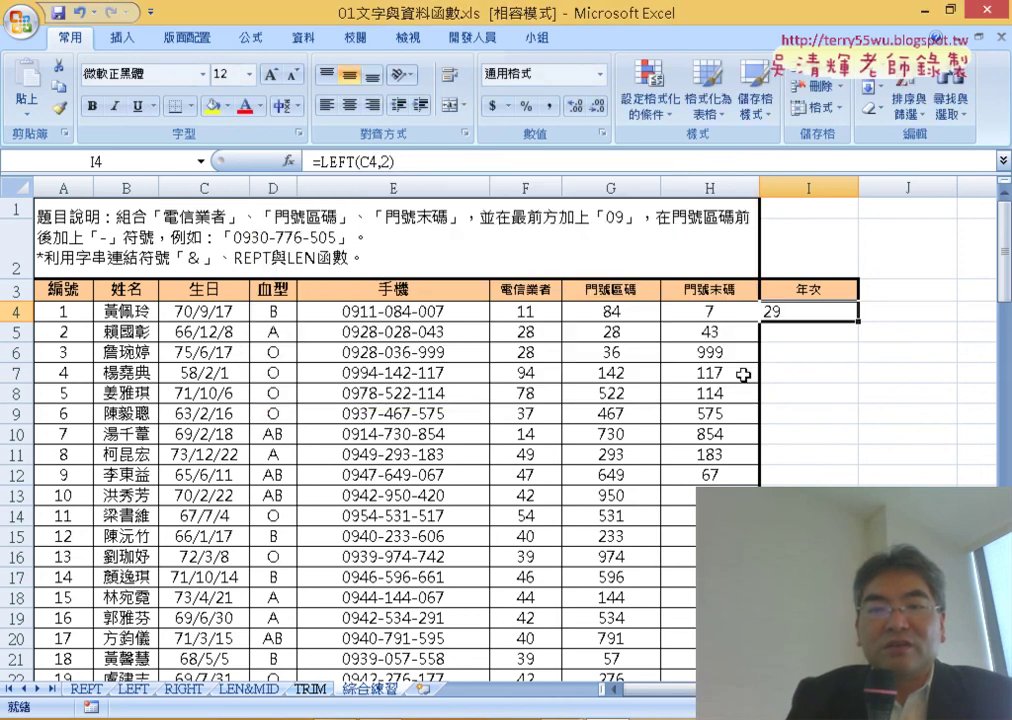
double_click(857, 323)
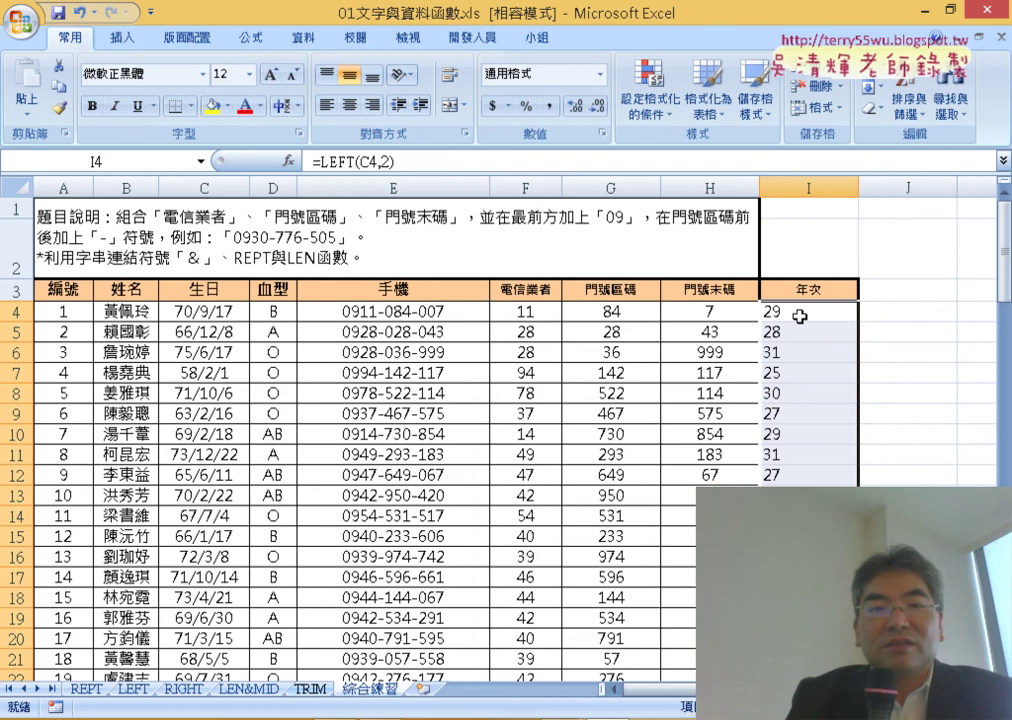
click(224, 312)
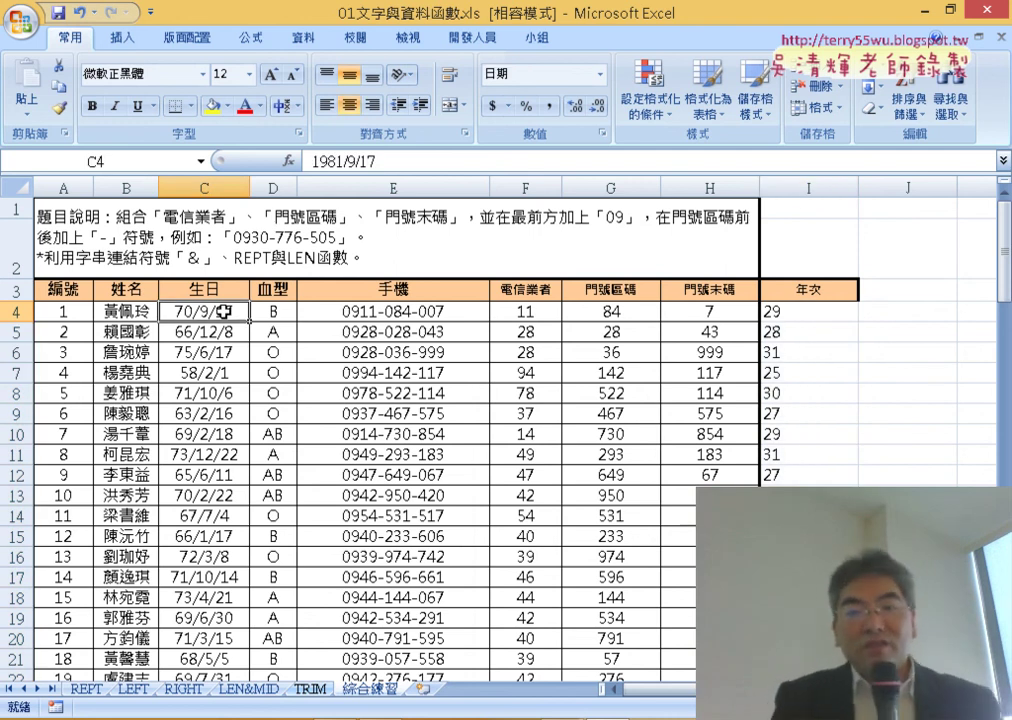
click(770, 312)
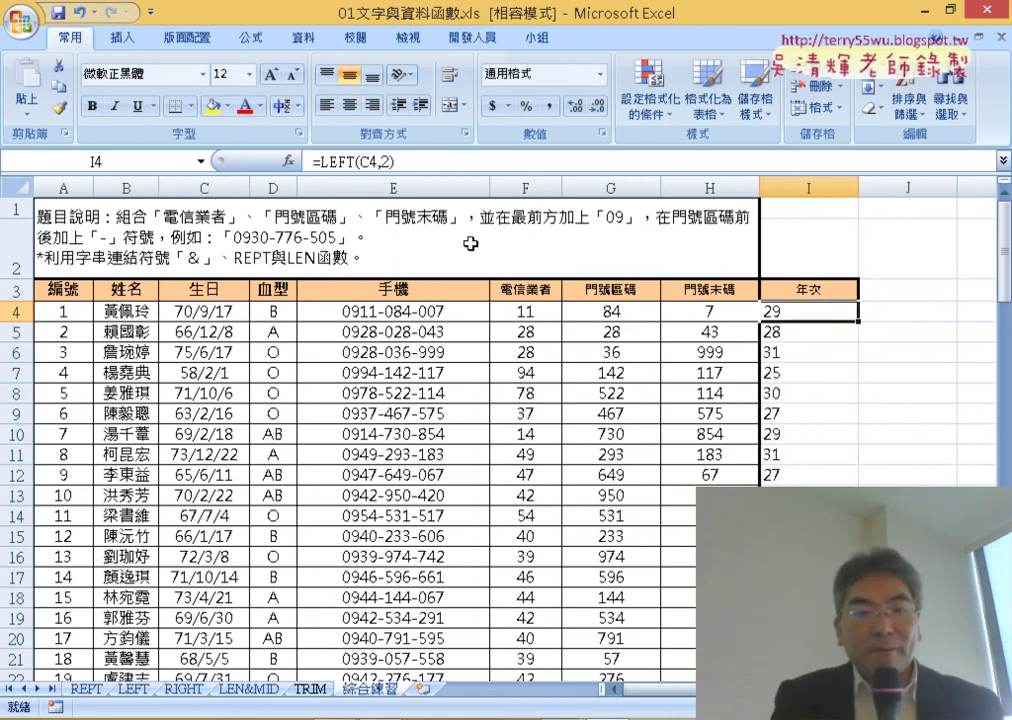
click(338, 161)
click(286, 161)
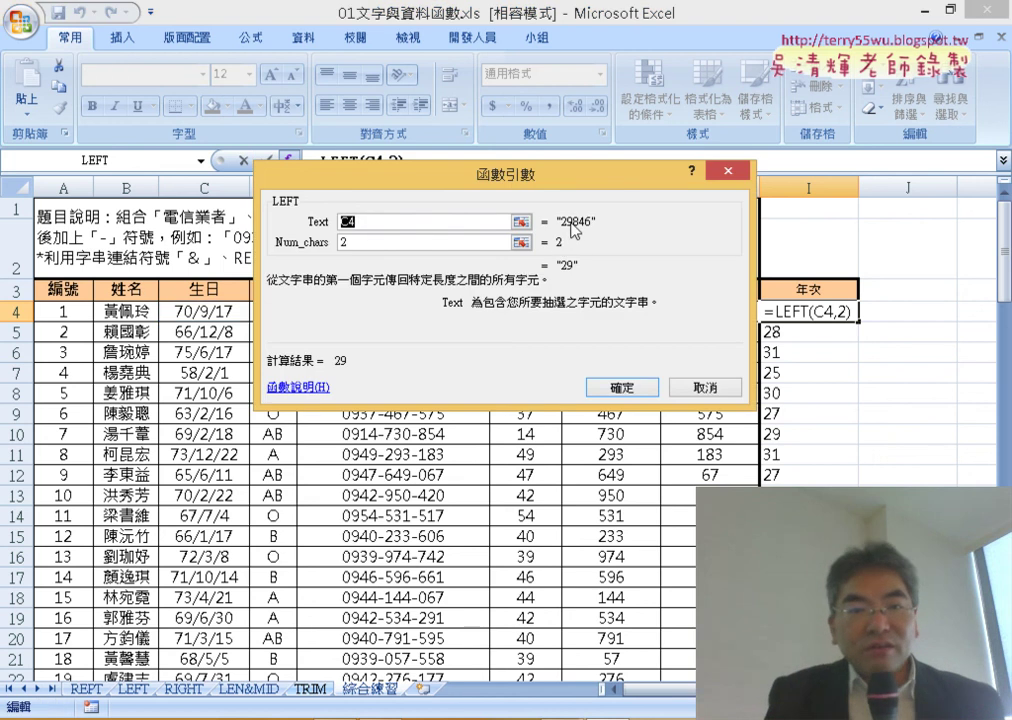
drag(540, 180, 577, 134)
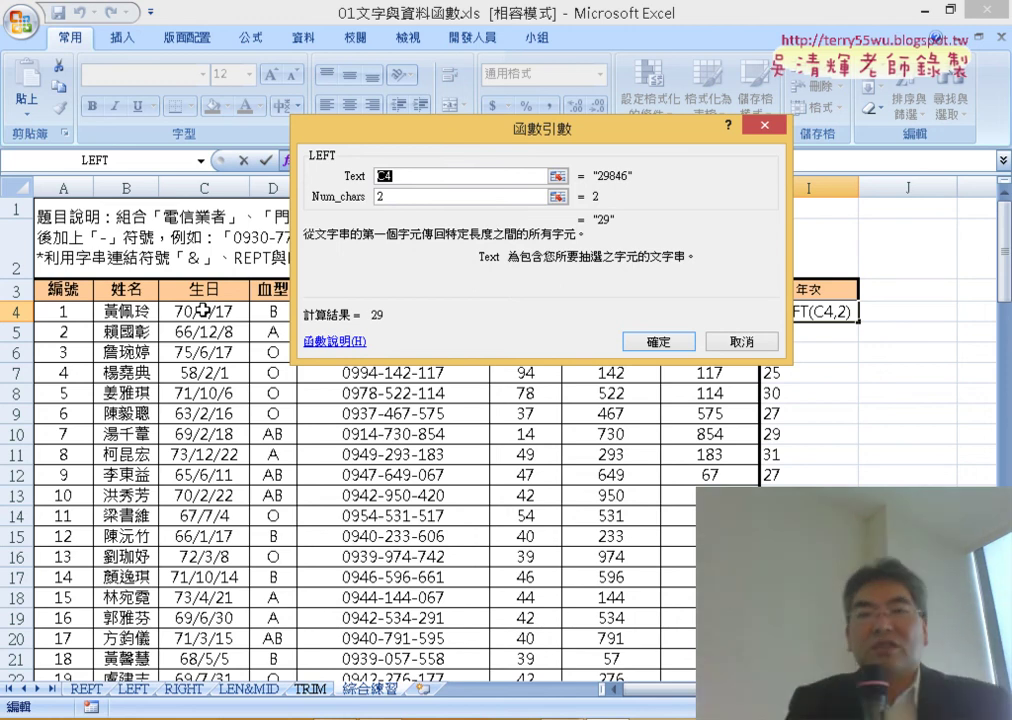
click(735, 341)
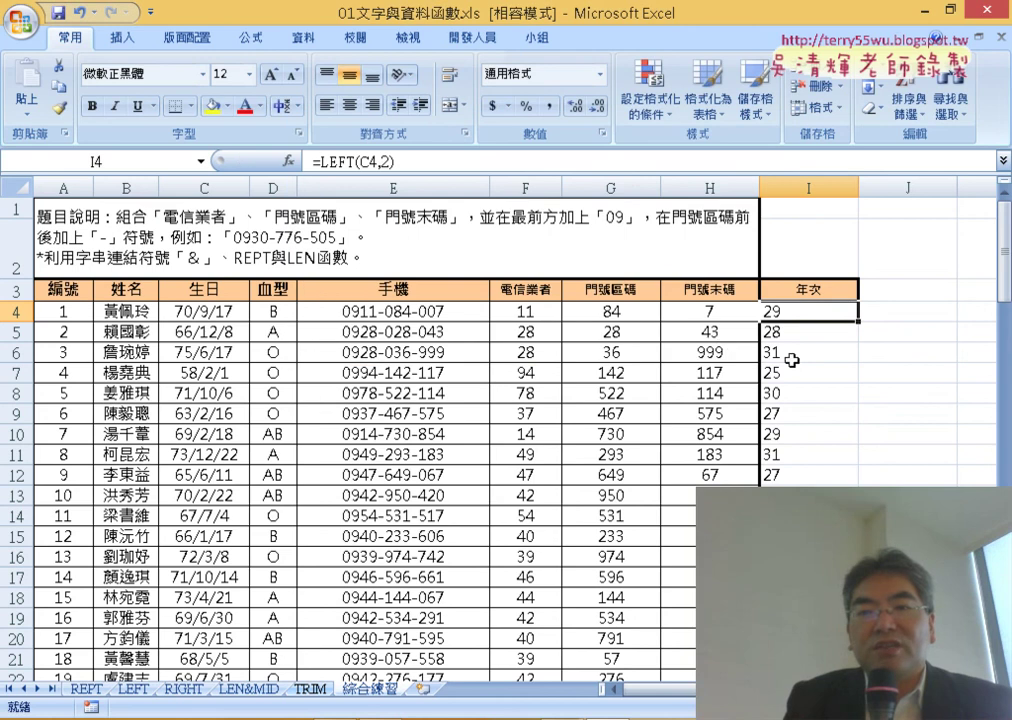
click(811, 186)
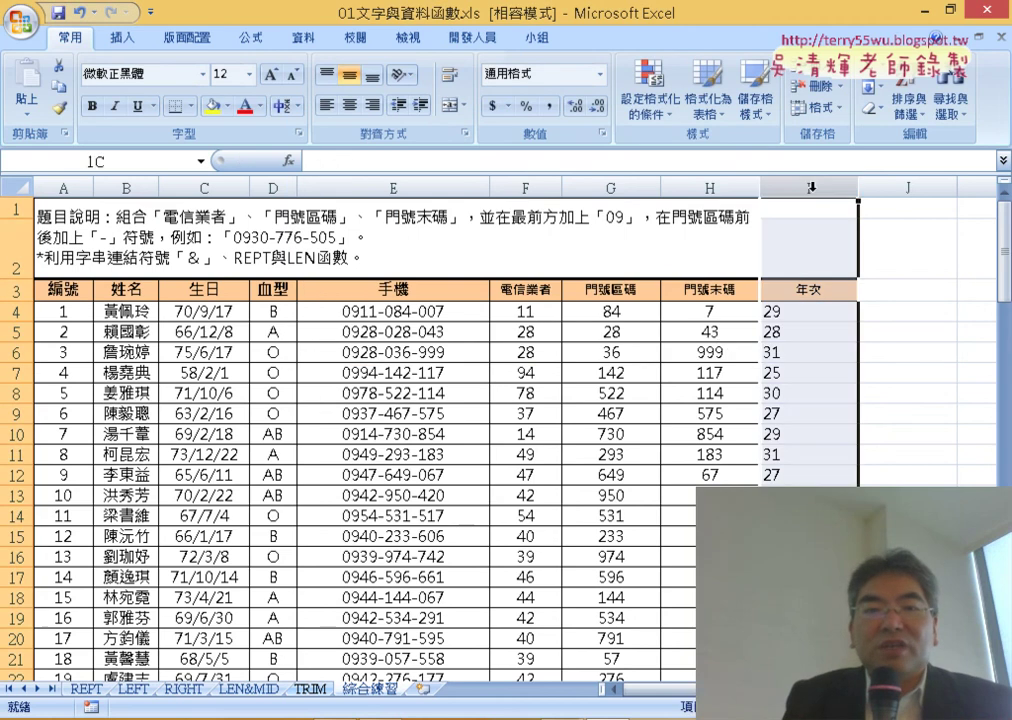
click(203, 186)
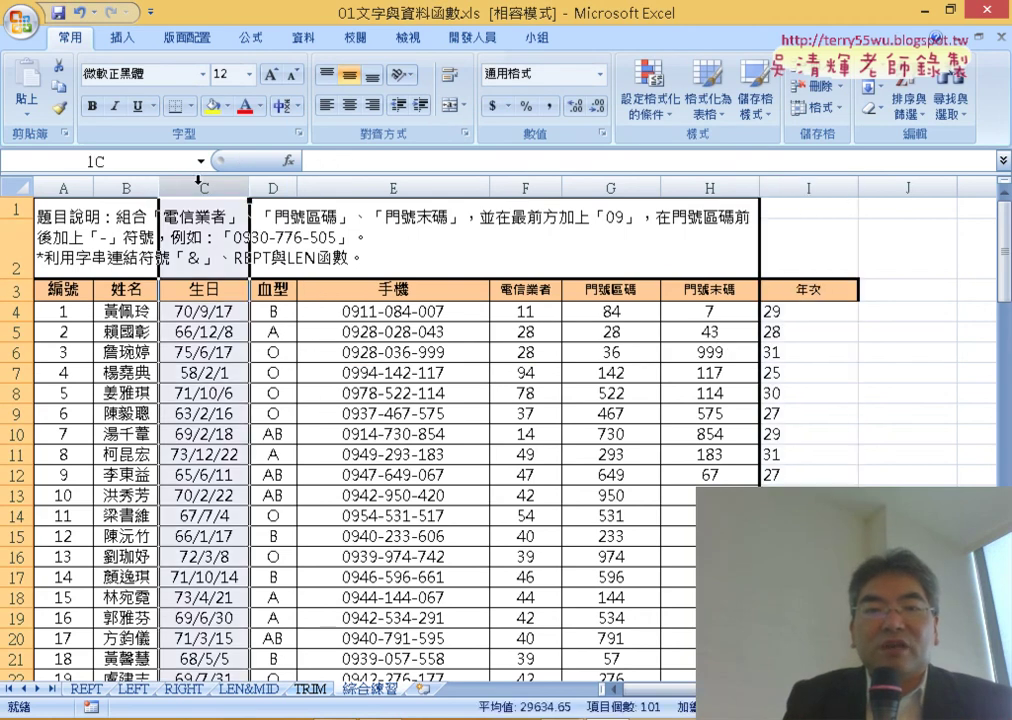
click(709, 182)
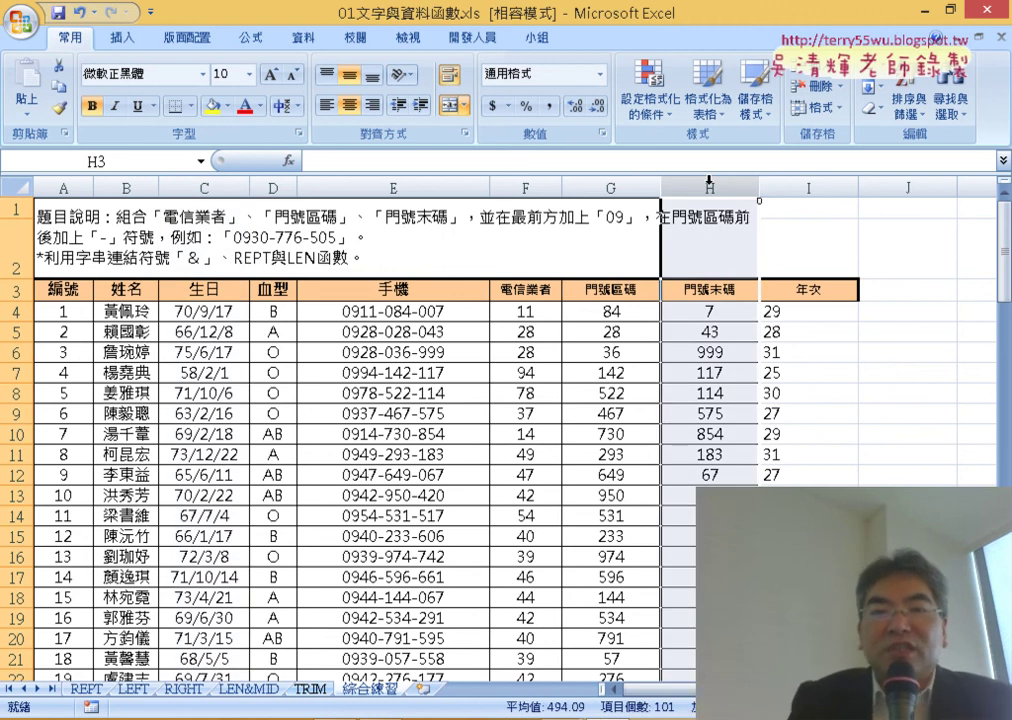
click(827, 182)
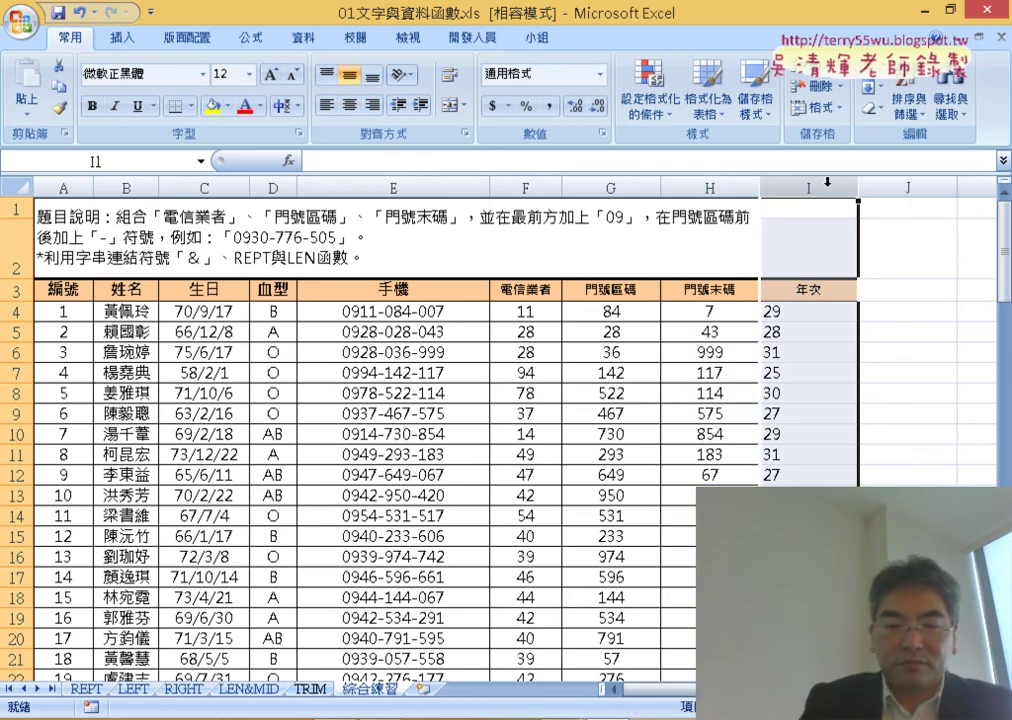